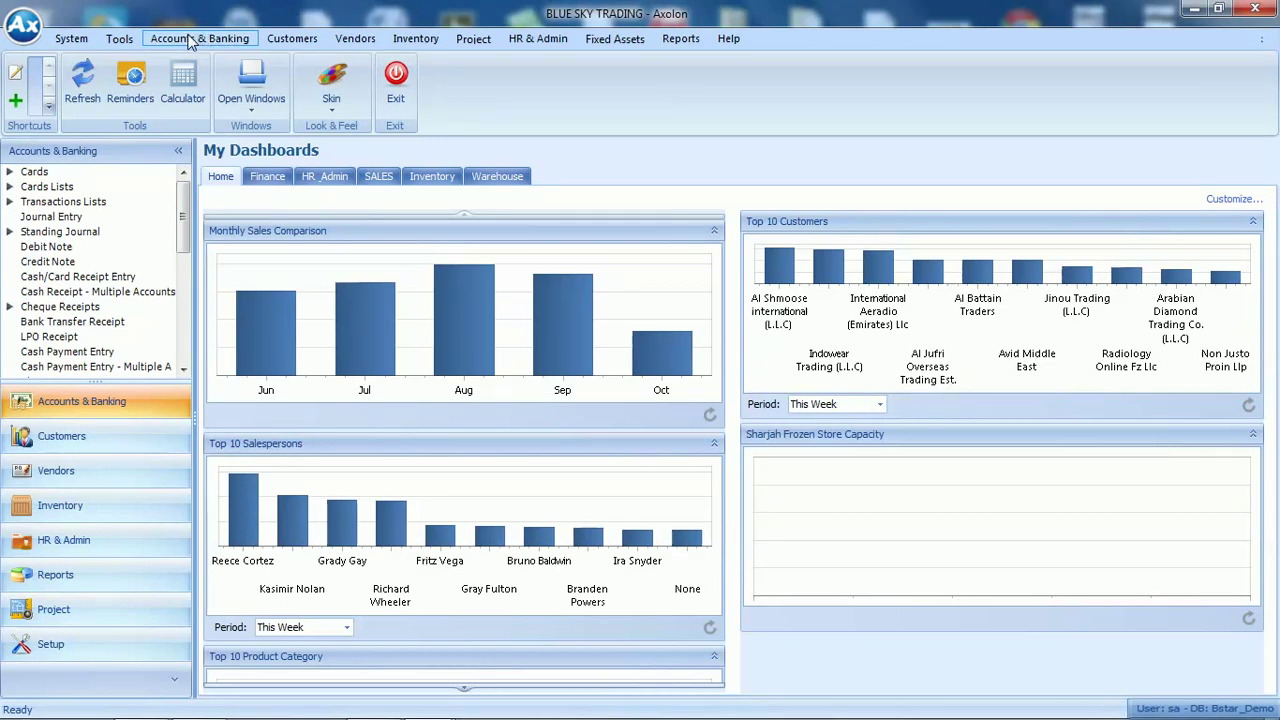
mouse_move(1226, 266)
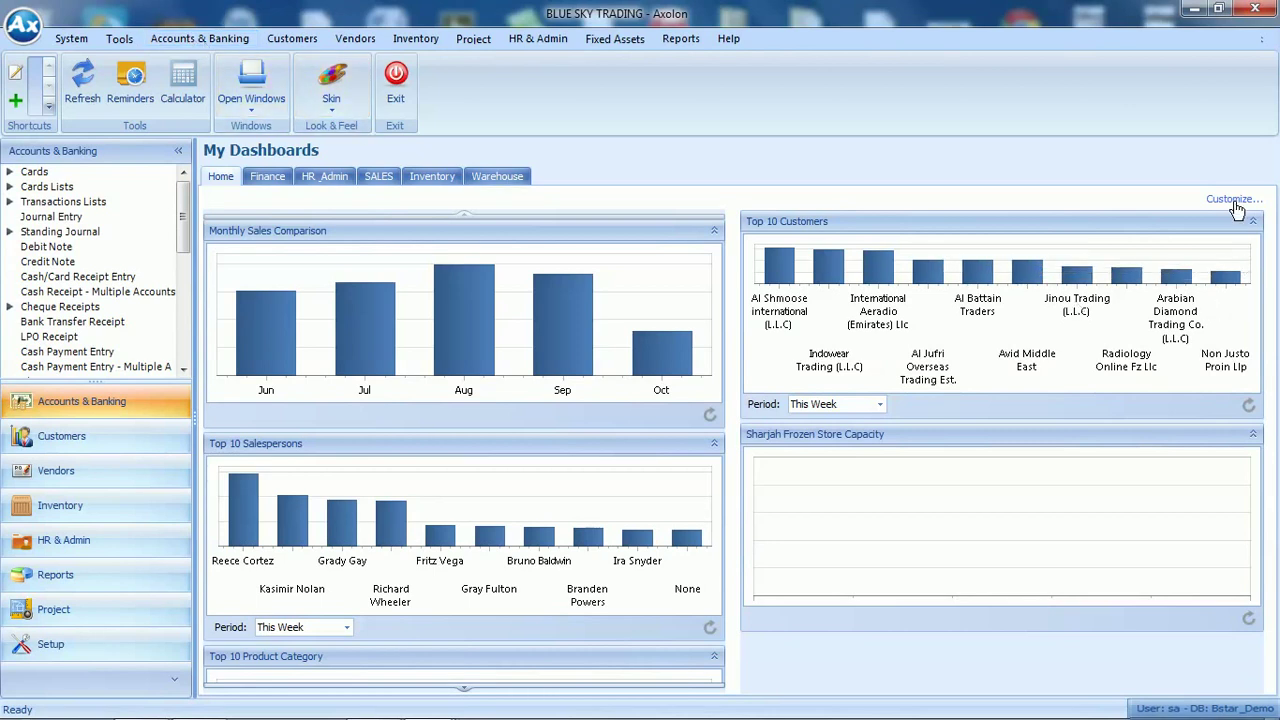
Add PDCs Onhand to the right column, remove Passport Expiry, move Sharjah Frozen Store Capacity left
click(1232, 198)
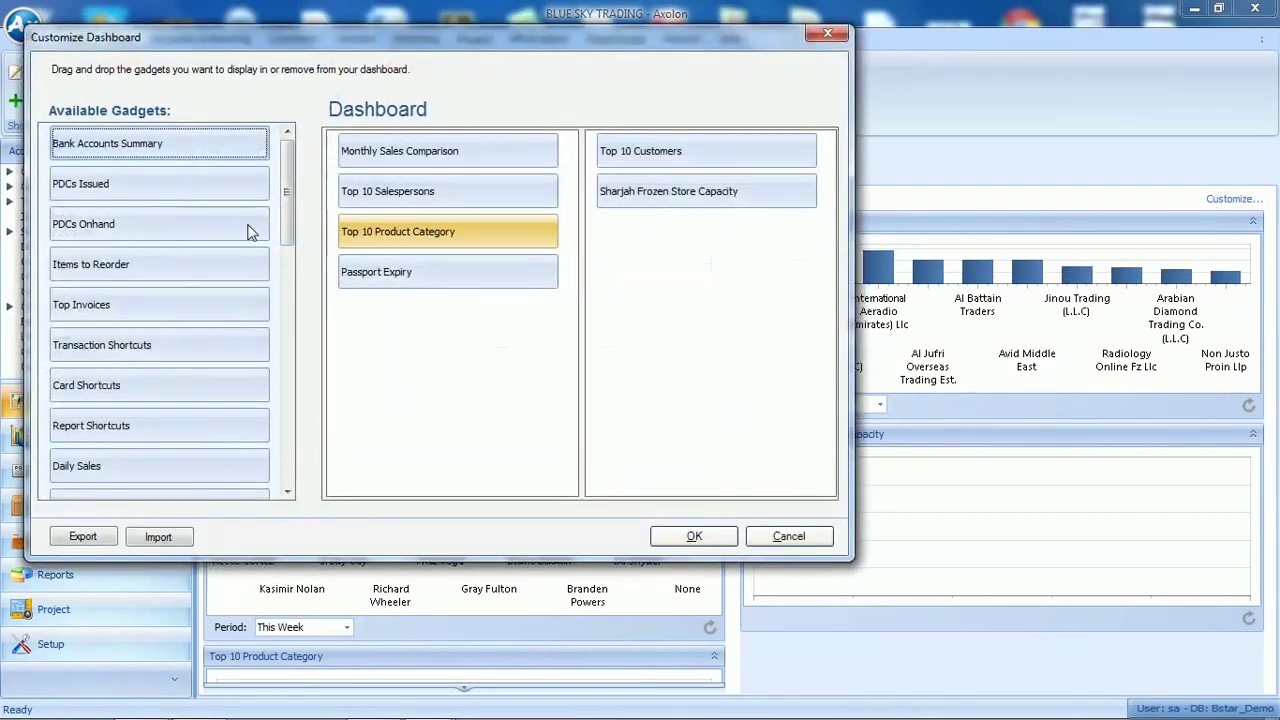
drag(160, 224, 443, 381)
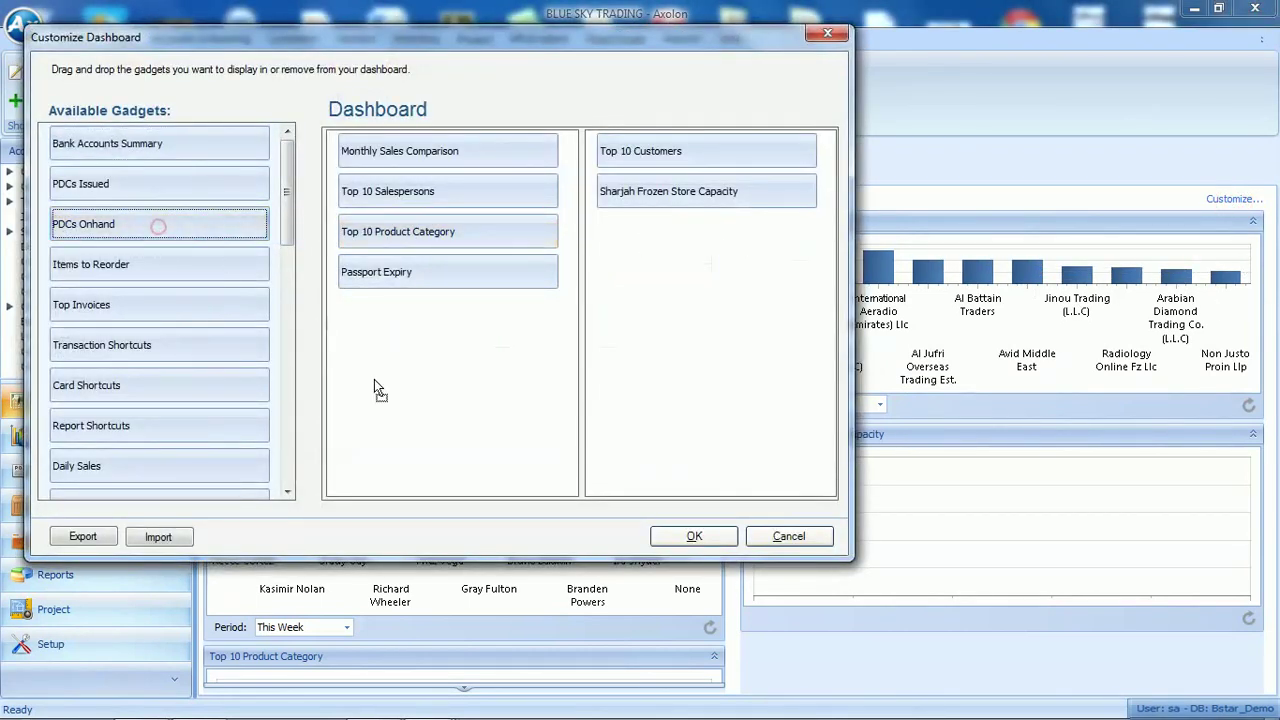
double_click(435, 272)
mouse_move(682, 200)
mouse_down()
mouse_move(583, 248)
mouse_move(420, 394)
mouse_up()
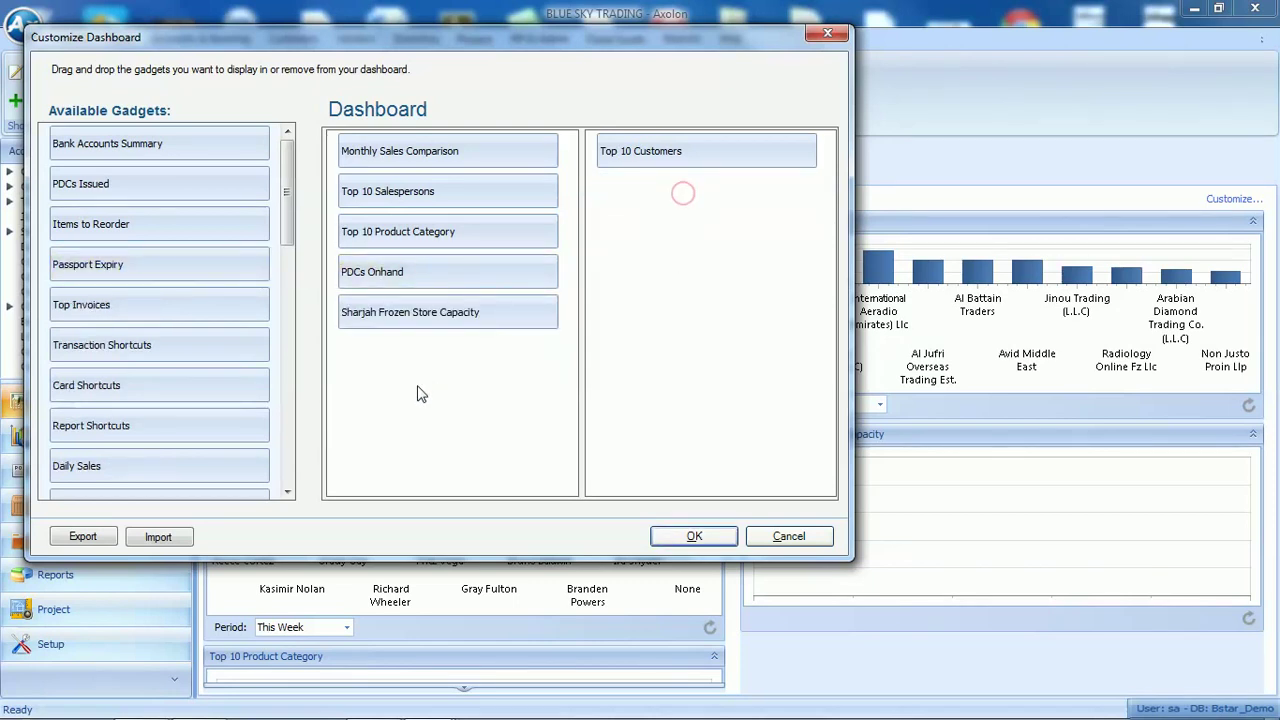
mouse_move(420, 272)
mouse_down()
mouse_move(606, 276)
mouse_move(710, 488)
mouse_up()
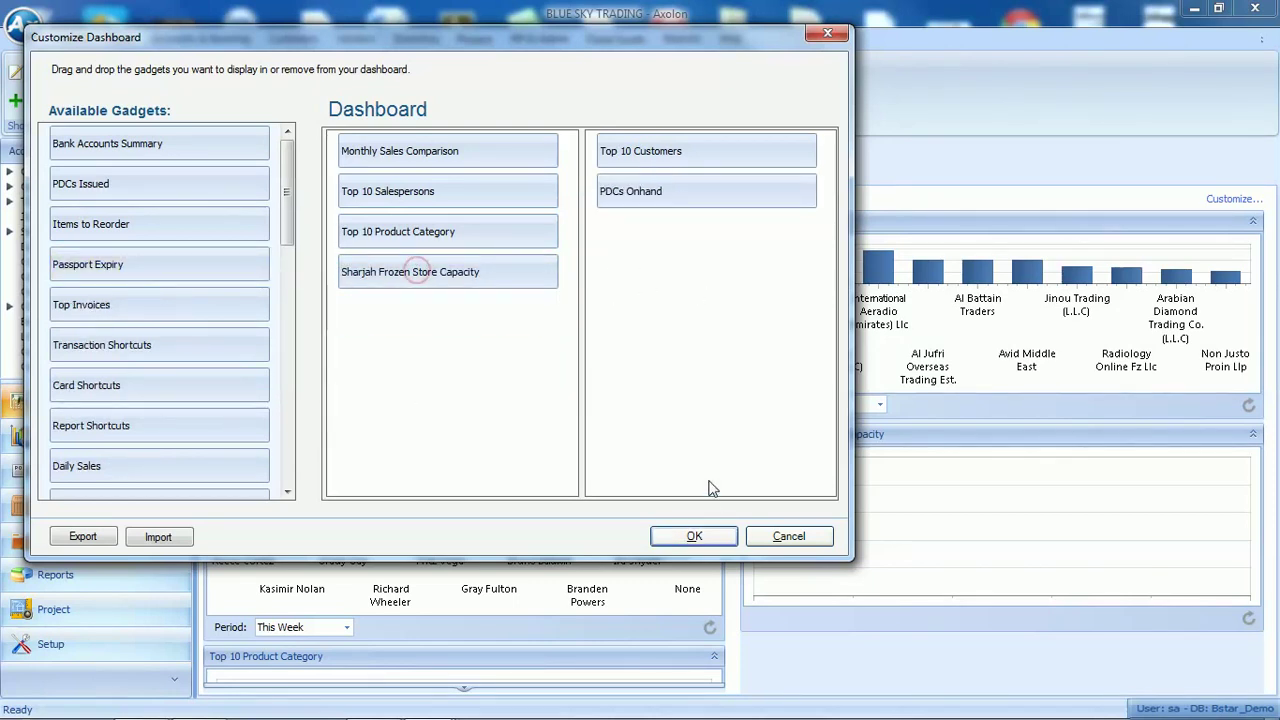
click(694, 537)
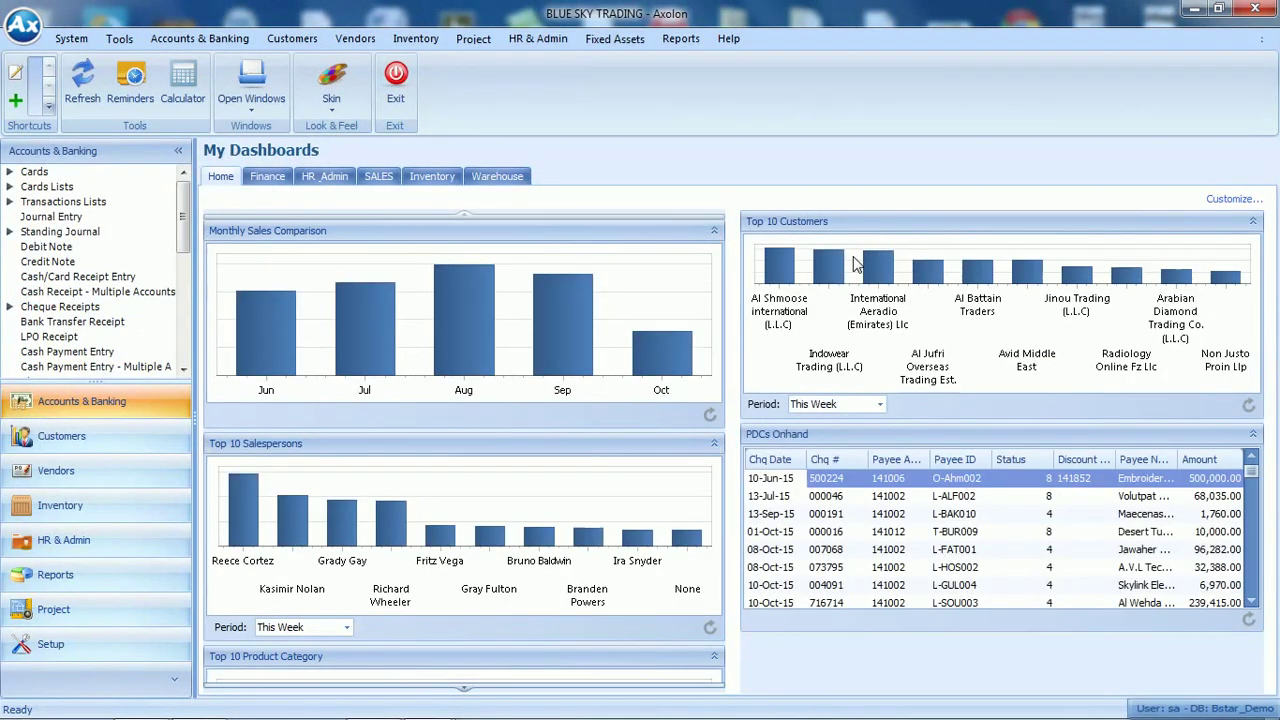
Browse the Accounts & Banking cheque payment and trust receipt options, then show the Customers menu
click(222, 38)
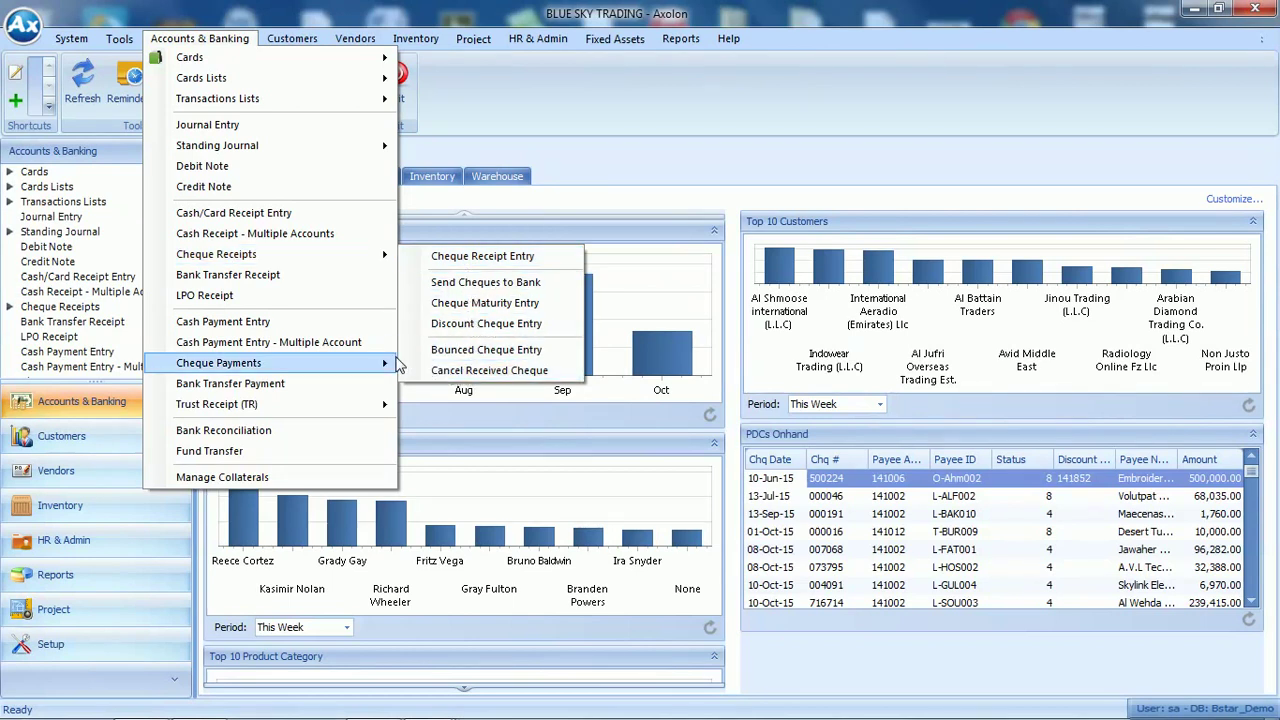
mouse_move(219, 363)
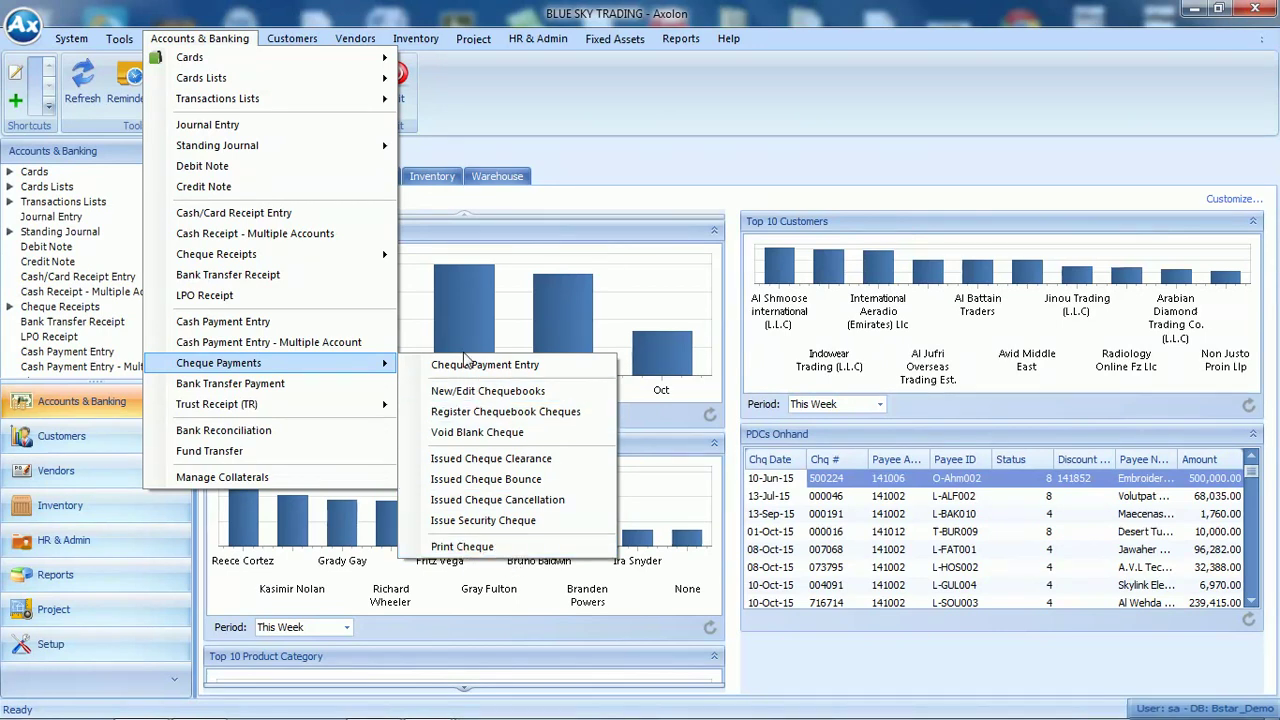
click(313, 401)
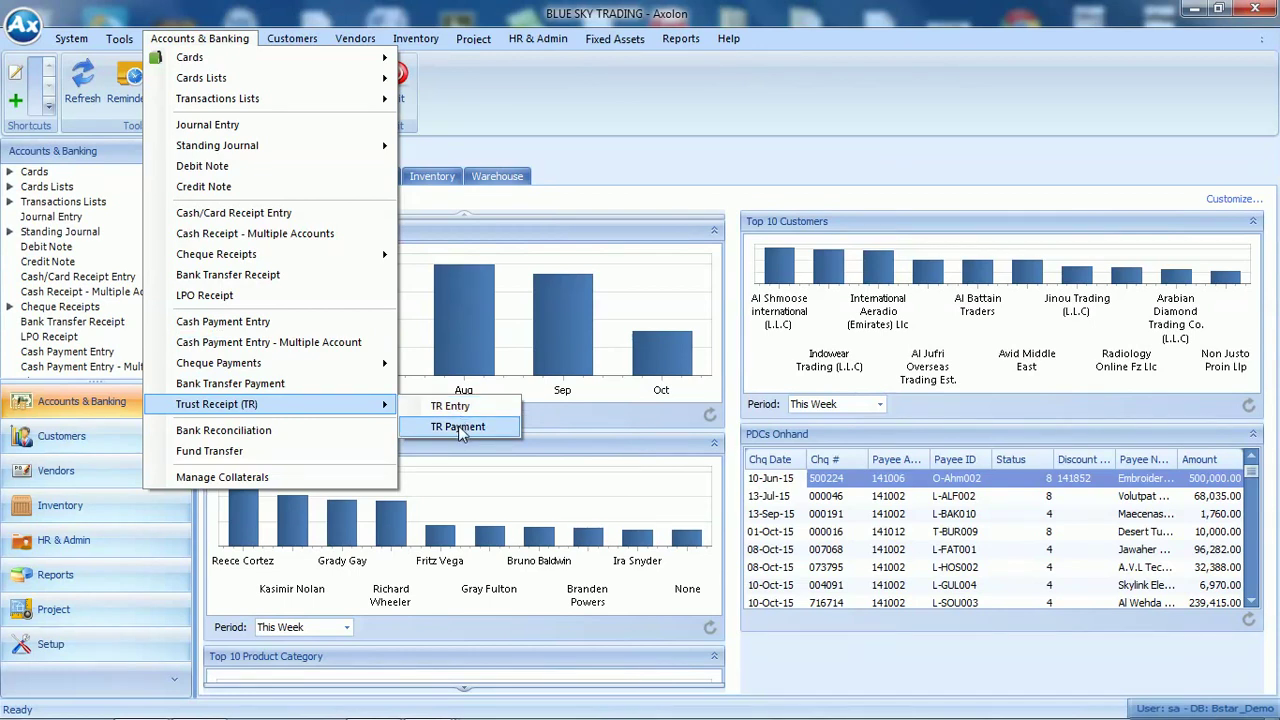
click(577, 101)
click(292, 38)
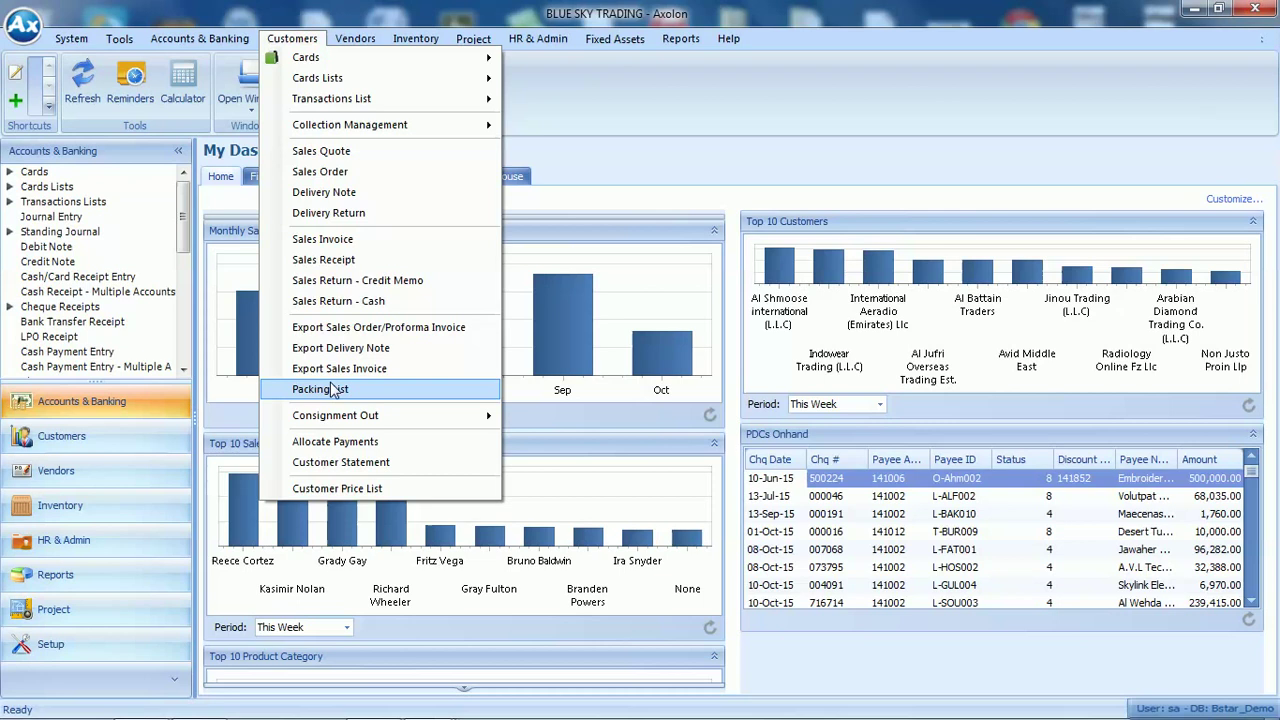
Try the Customer Price List with Doc ID PLH, then open the 630-customer Customer Aging List
click(331, 487)
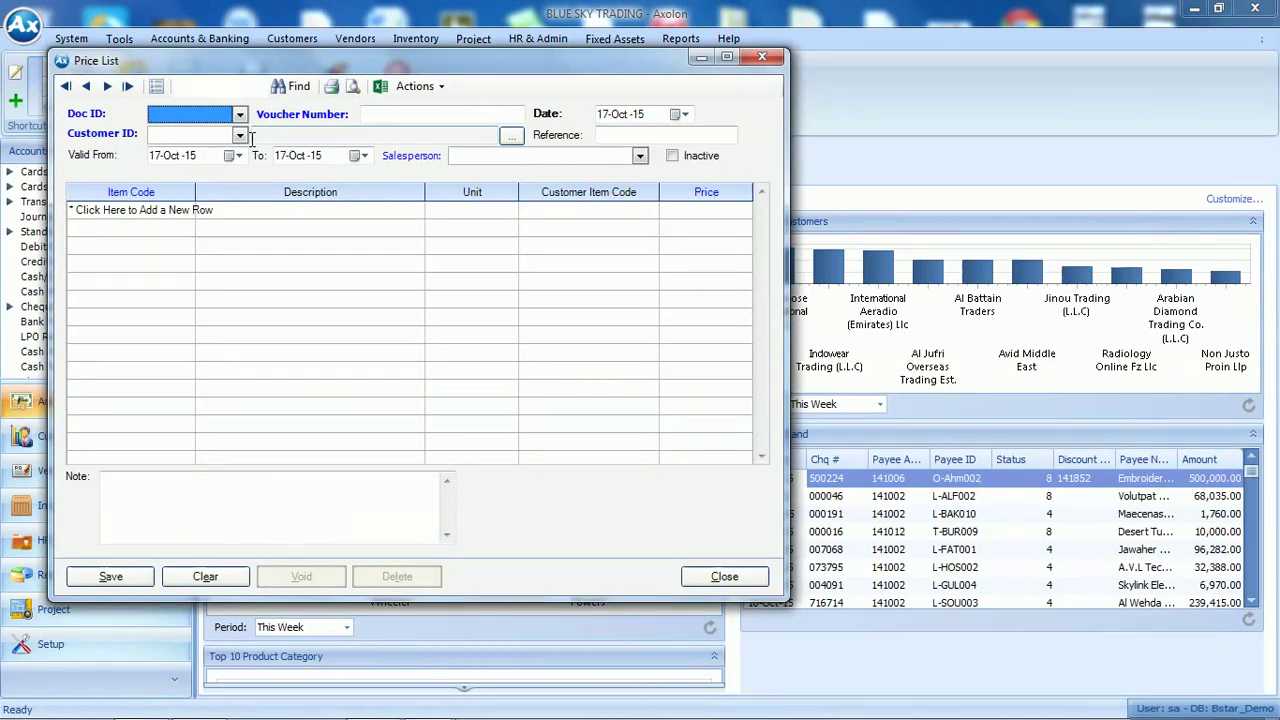
click(241, 117)
click(172, 131)
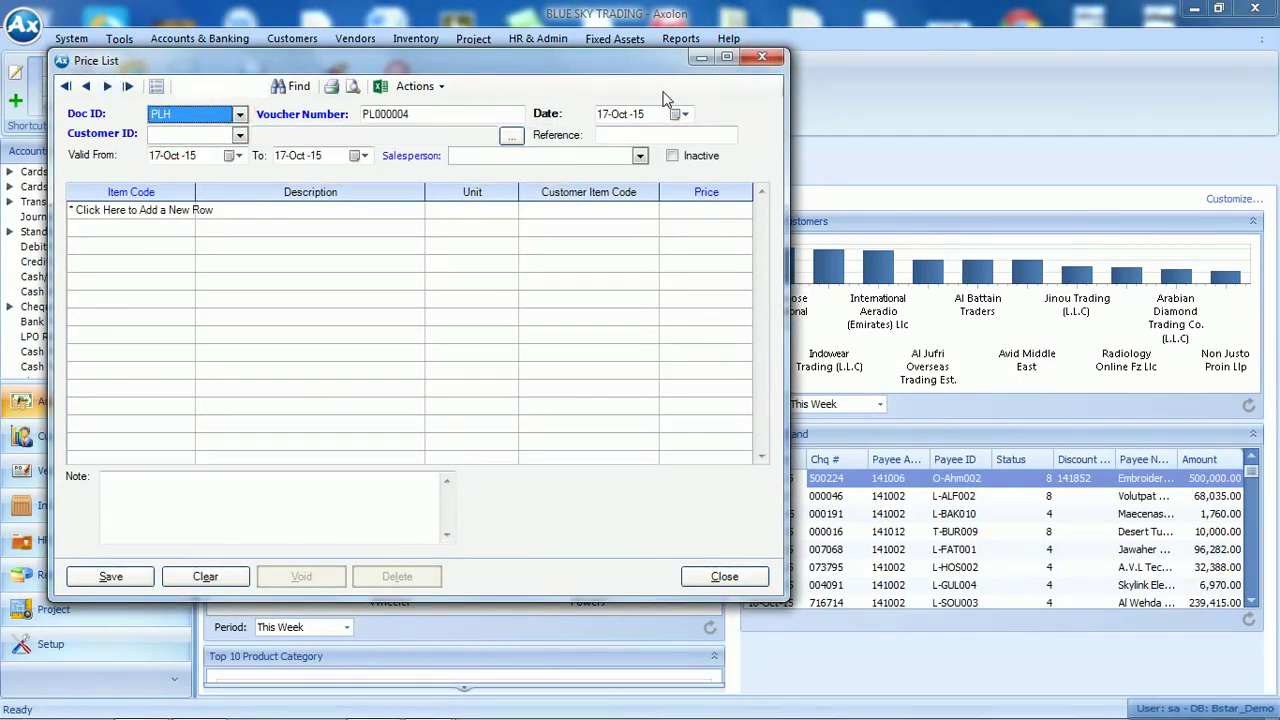
click(762, 58)
click(292, 38)
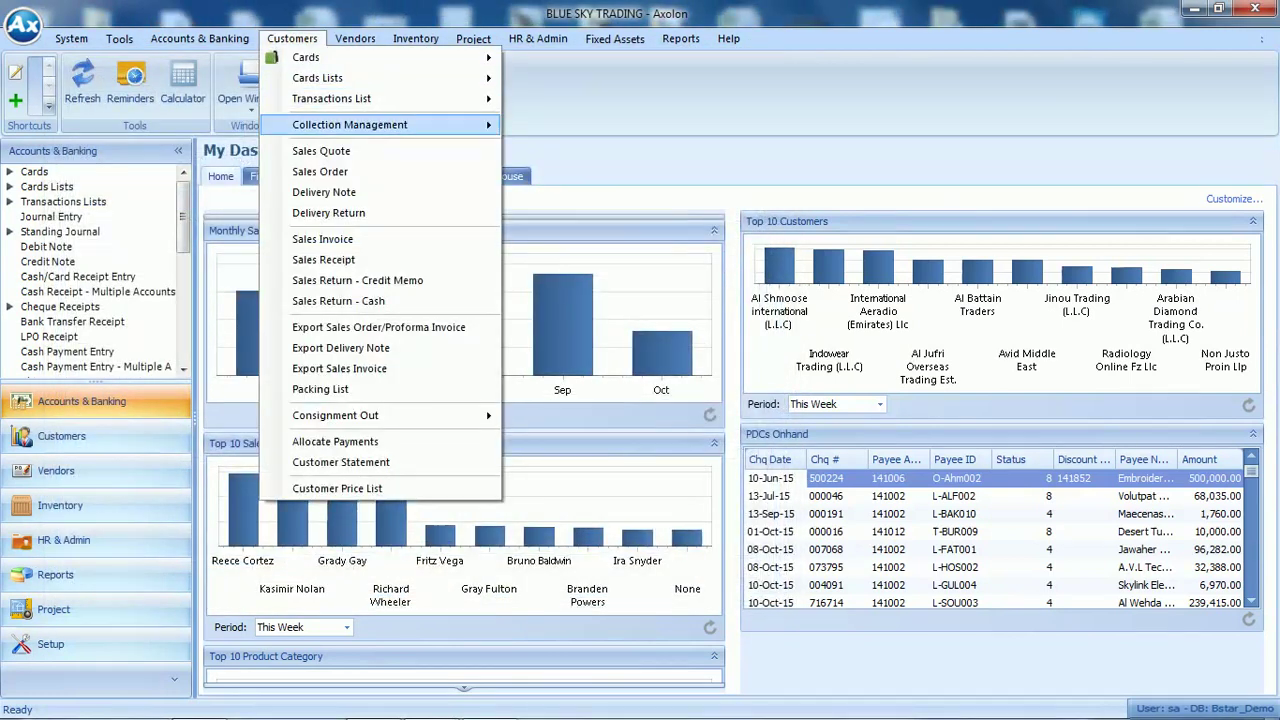
click(545, 126)
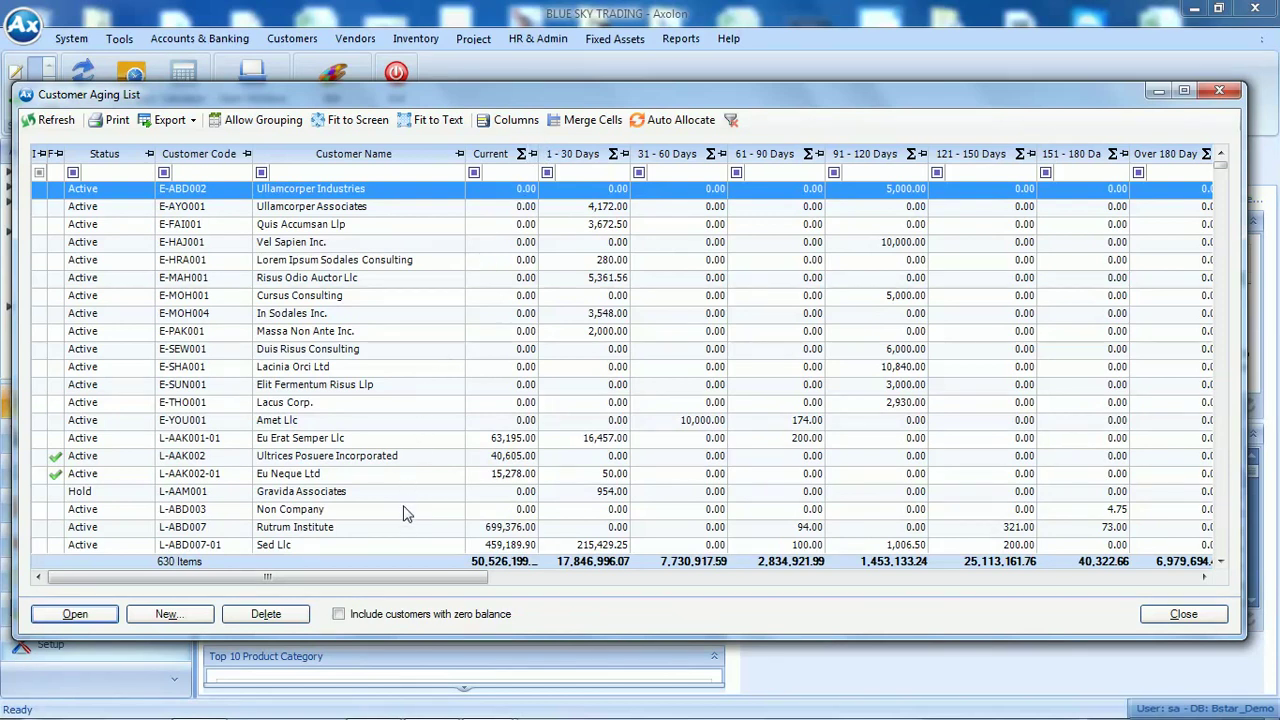
Scroll the aging list right to TotalBalance, close it, and show the Vendors menu
click(405, 577)
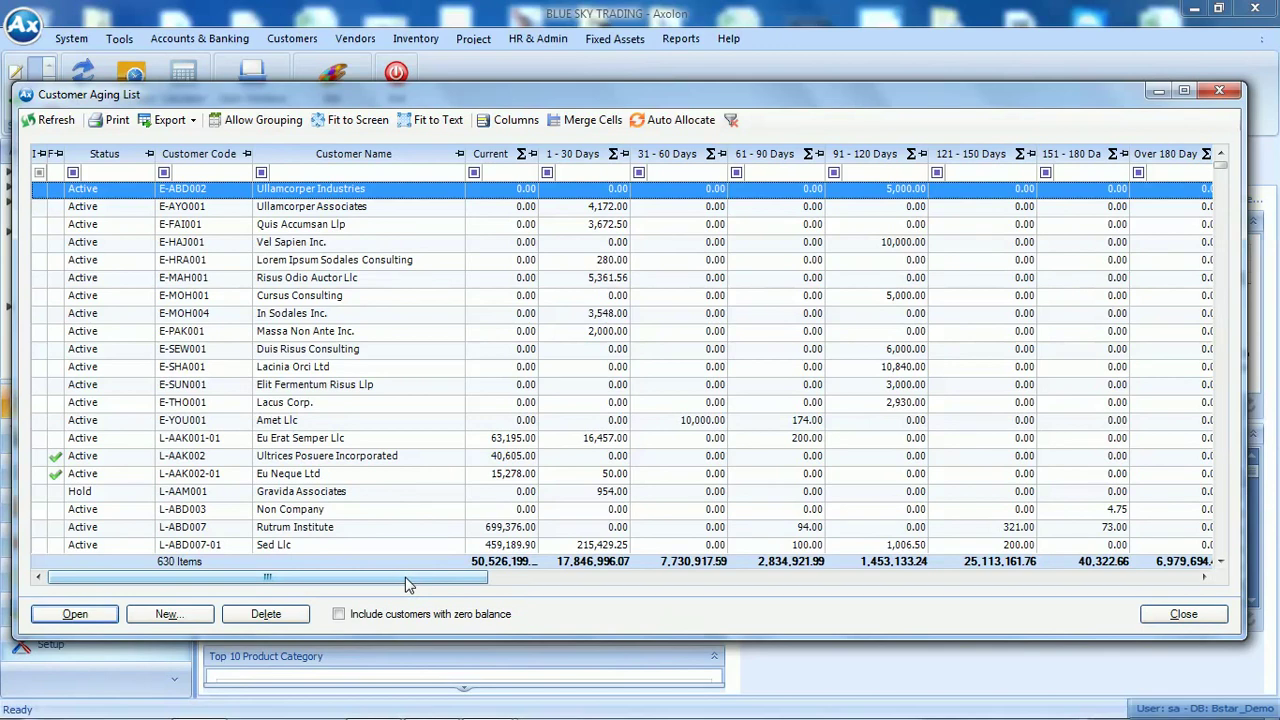
drag(406, 577, 463, 592)
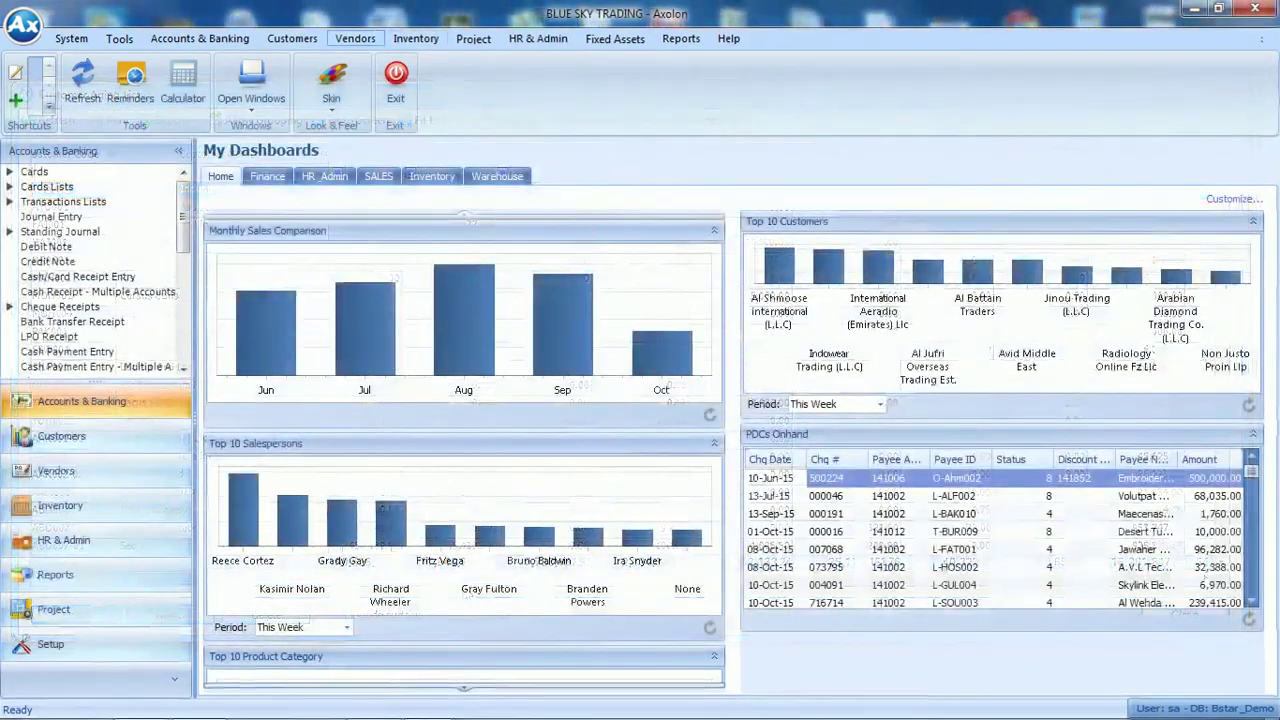
click(355, 38)
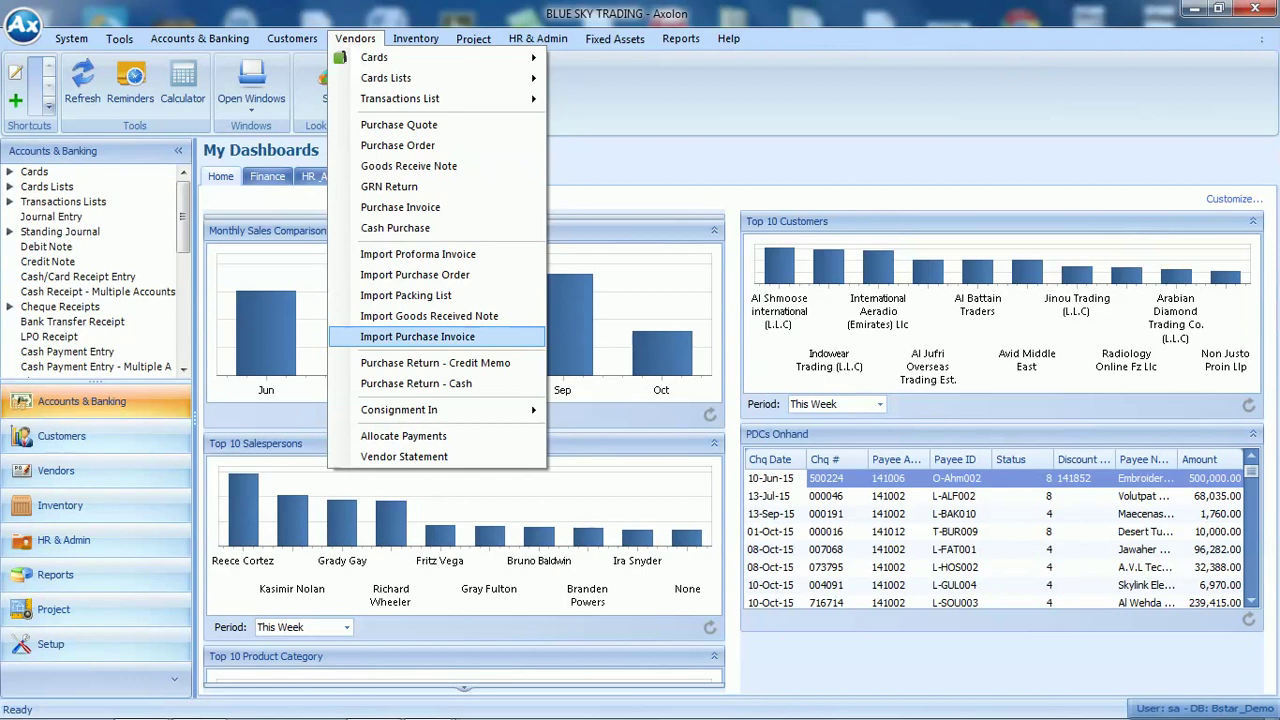
Open a blank Import Purchase Invoice and close it again
click(415, 337)
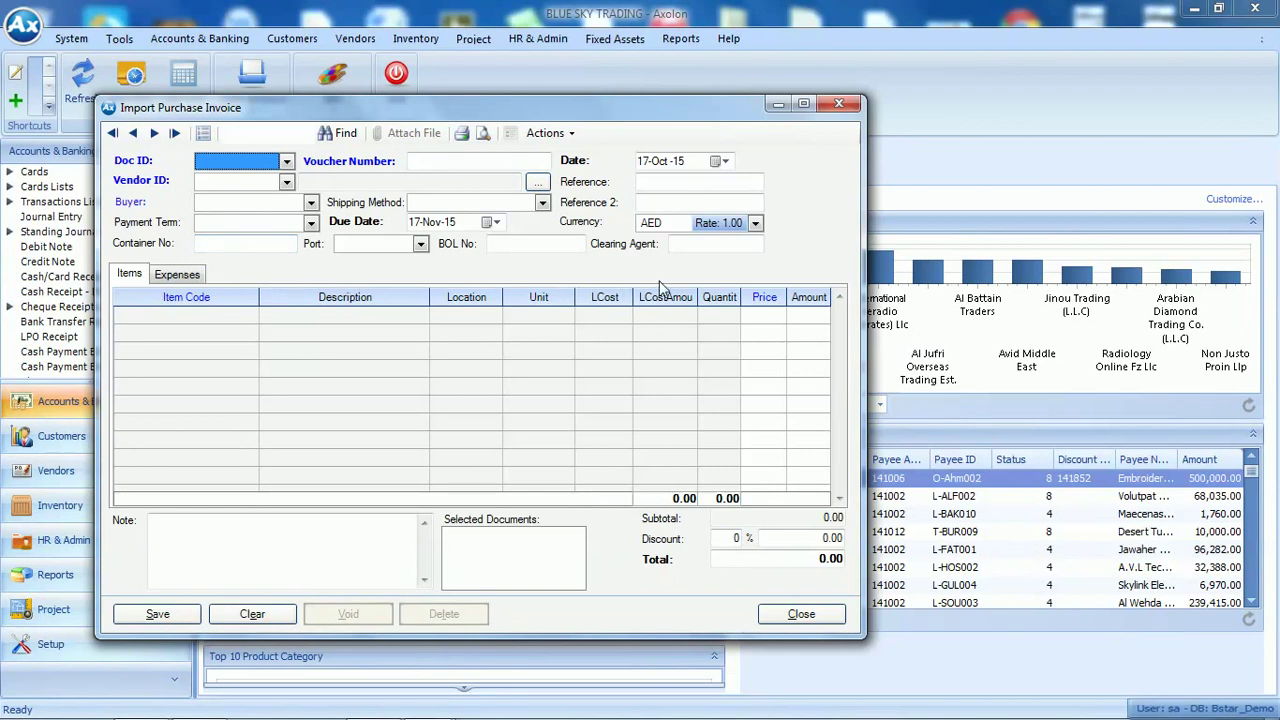
click(848, 103)
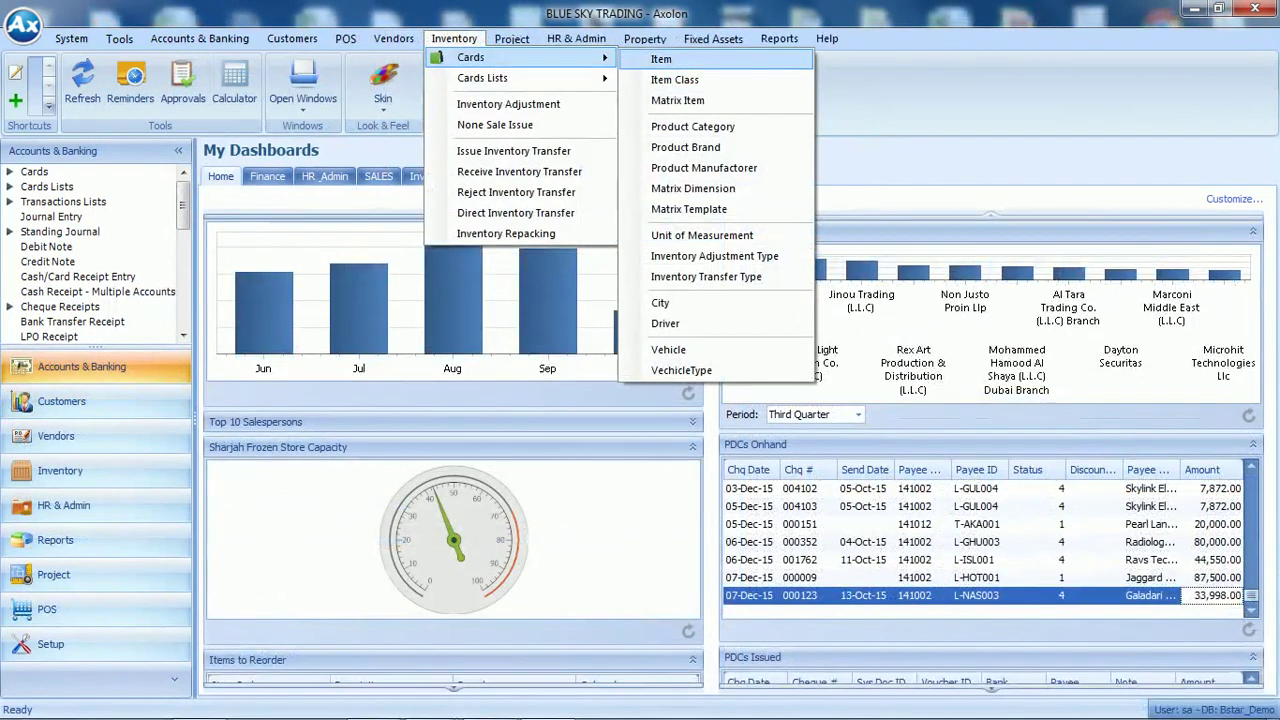
Page back four item records to the mutton carcase item, then open the 1,015-item Item List
click(662, 59)
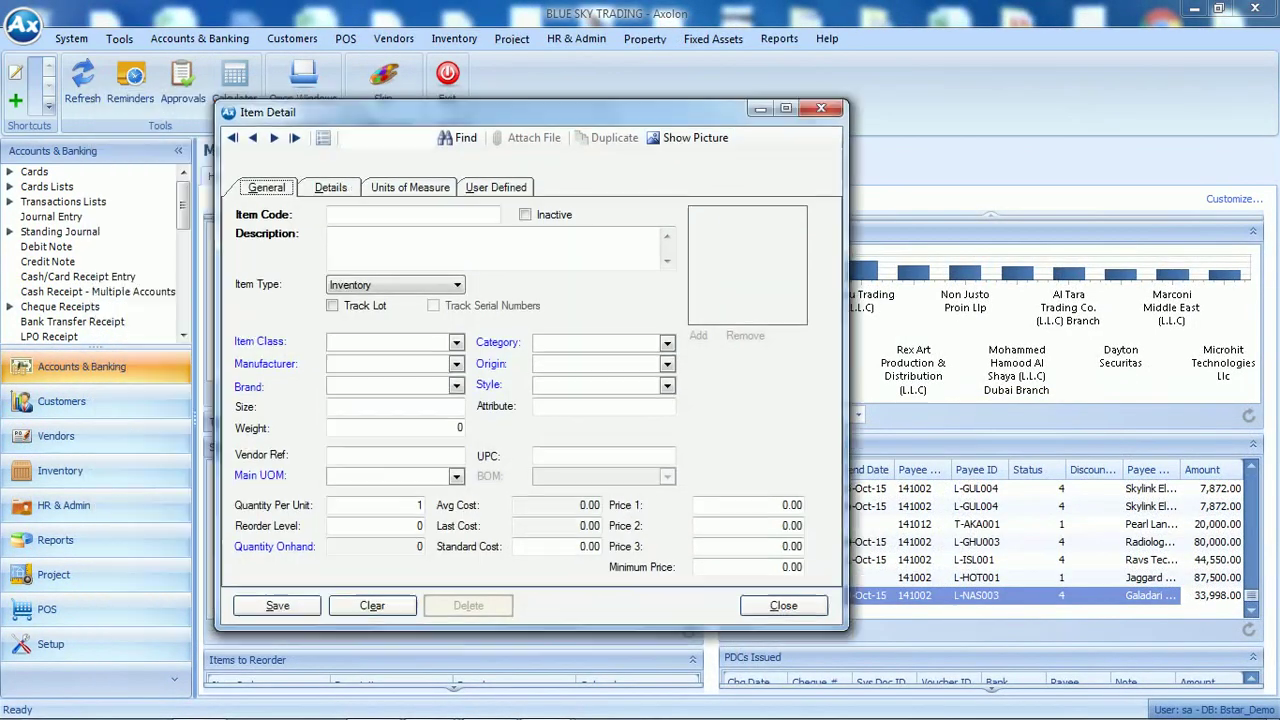
click(253, 138)
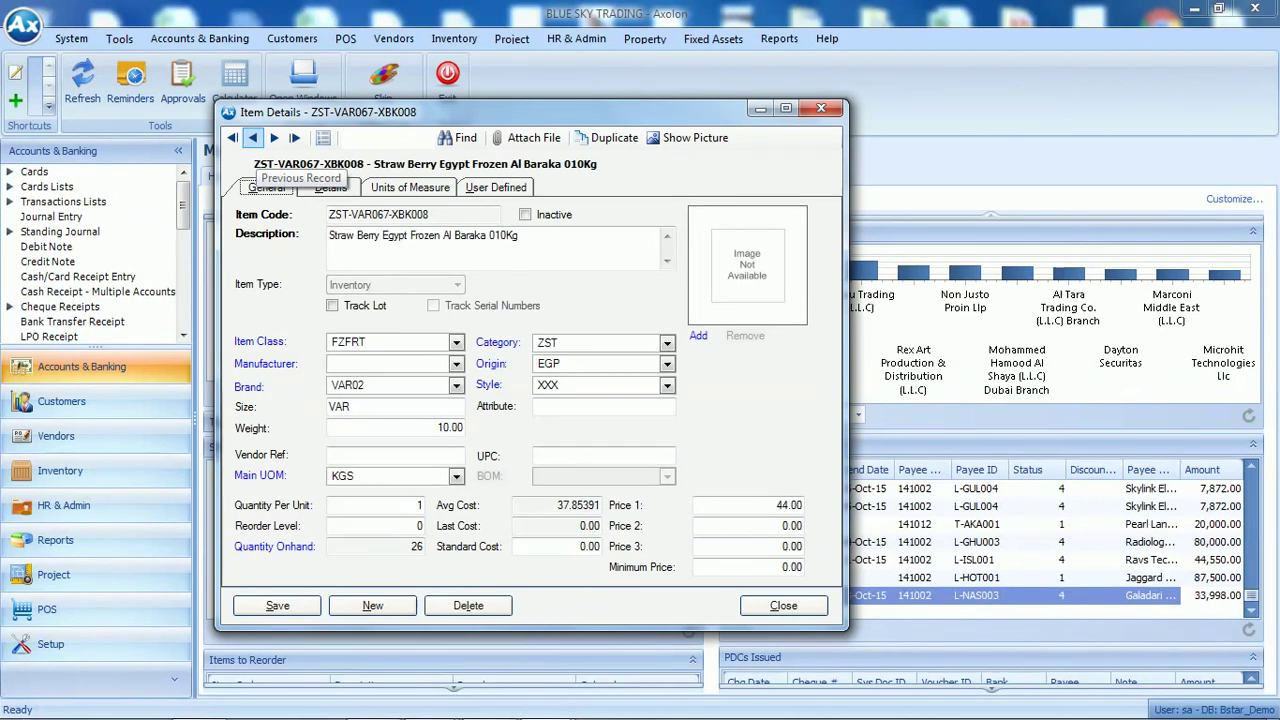
click(253, 138)
click(253, 138)
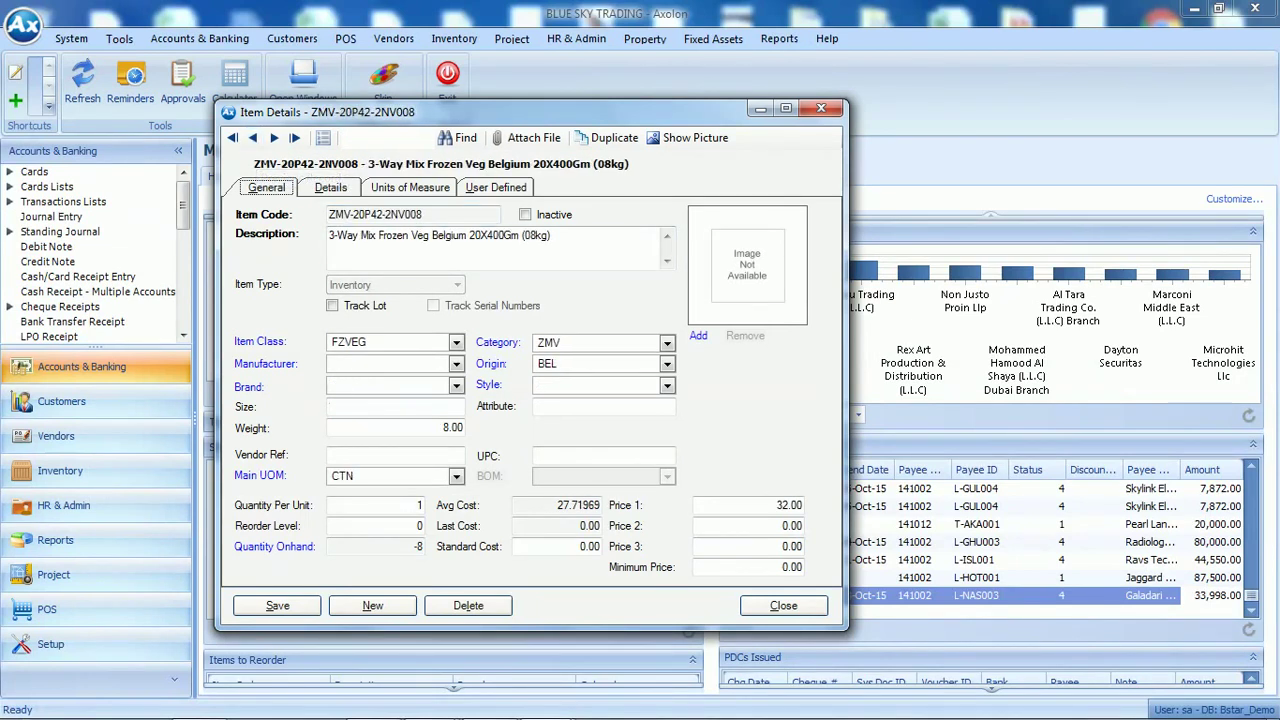
click(253, 138)
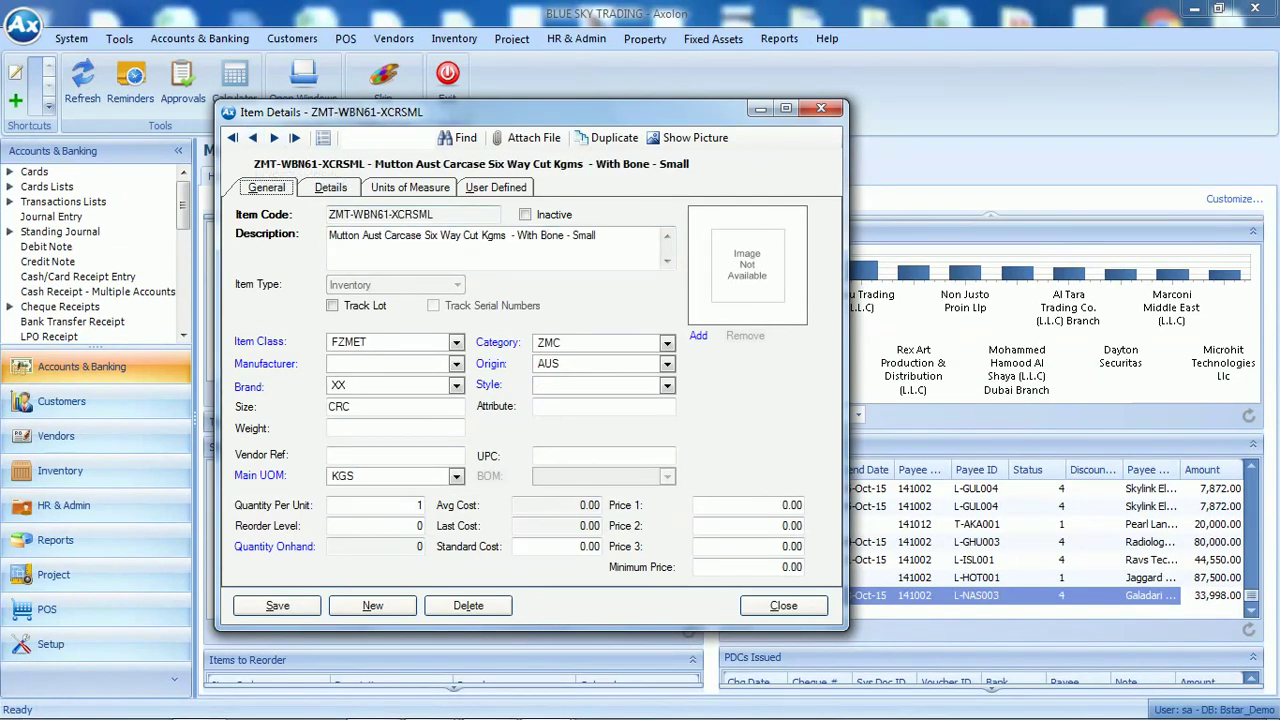
click(323, 138)
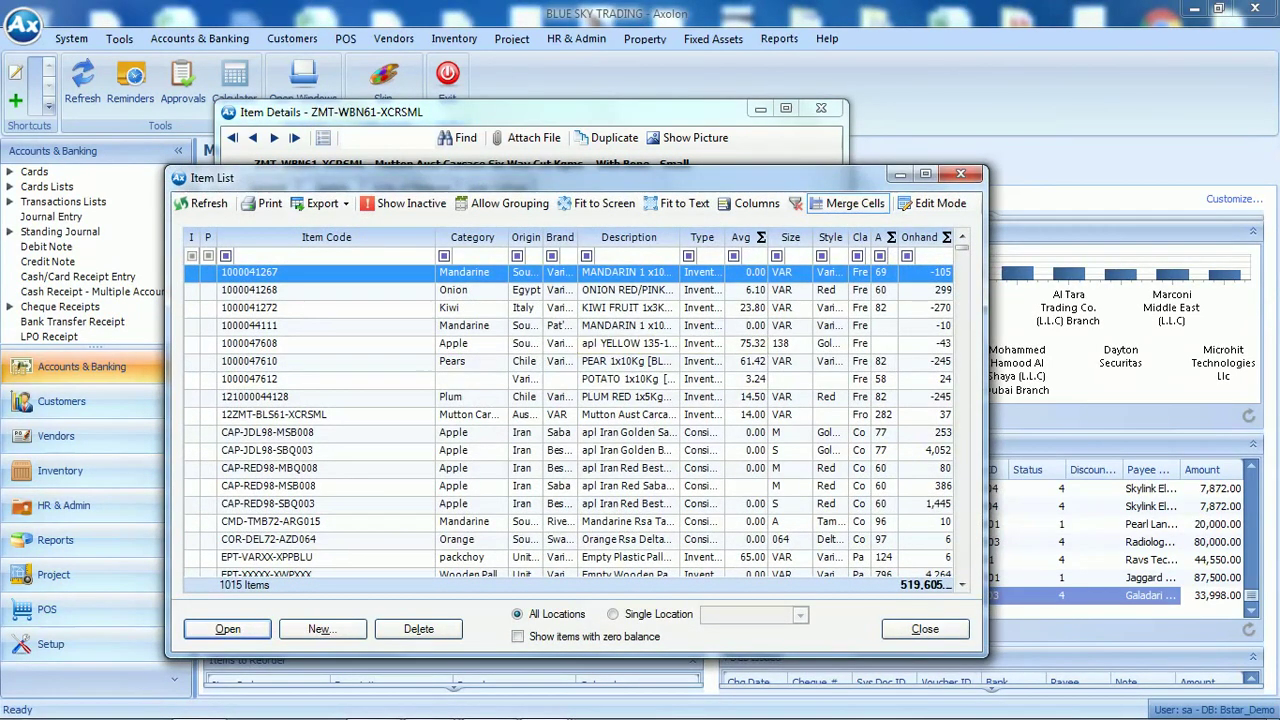
Select item FAP-GGL93-XCN125 in the Item List and show its Sales Statistics
key(Page_Down)
key(Page_Down)
key(Up)
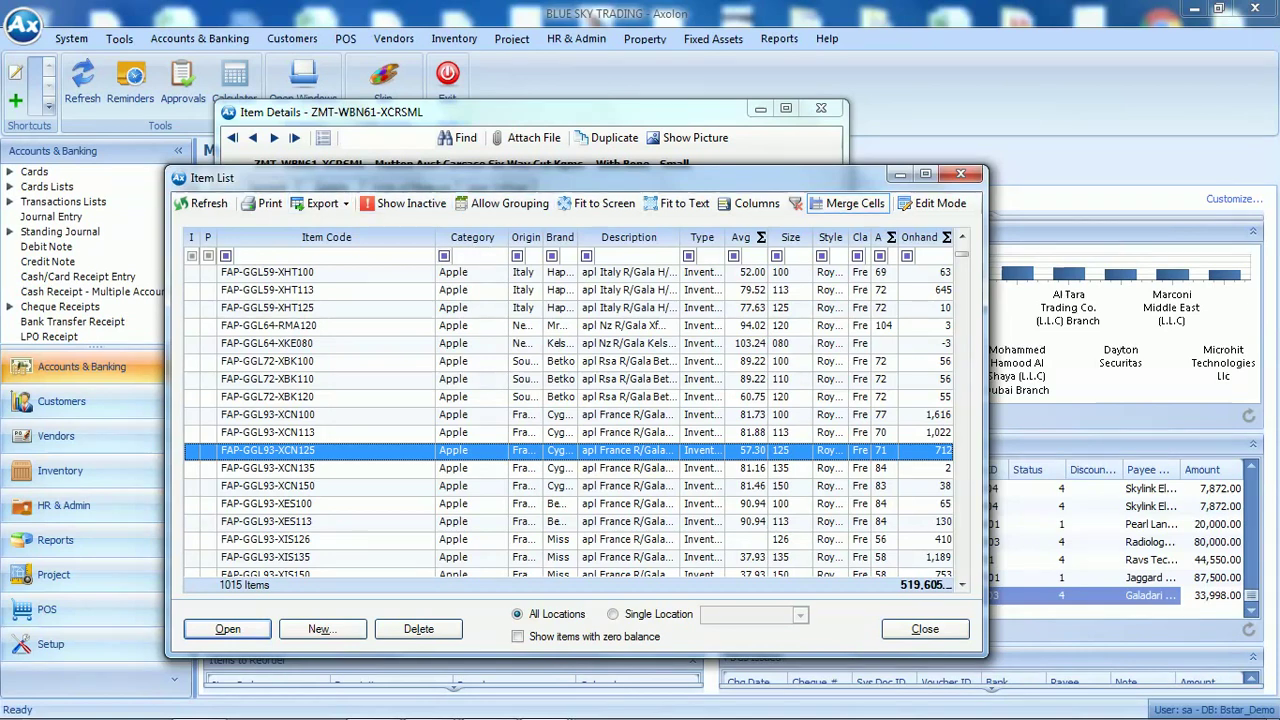
right_click(318, 450)
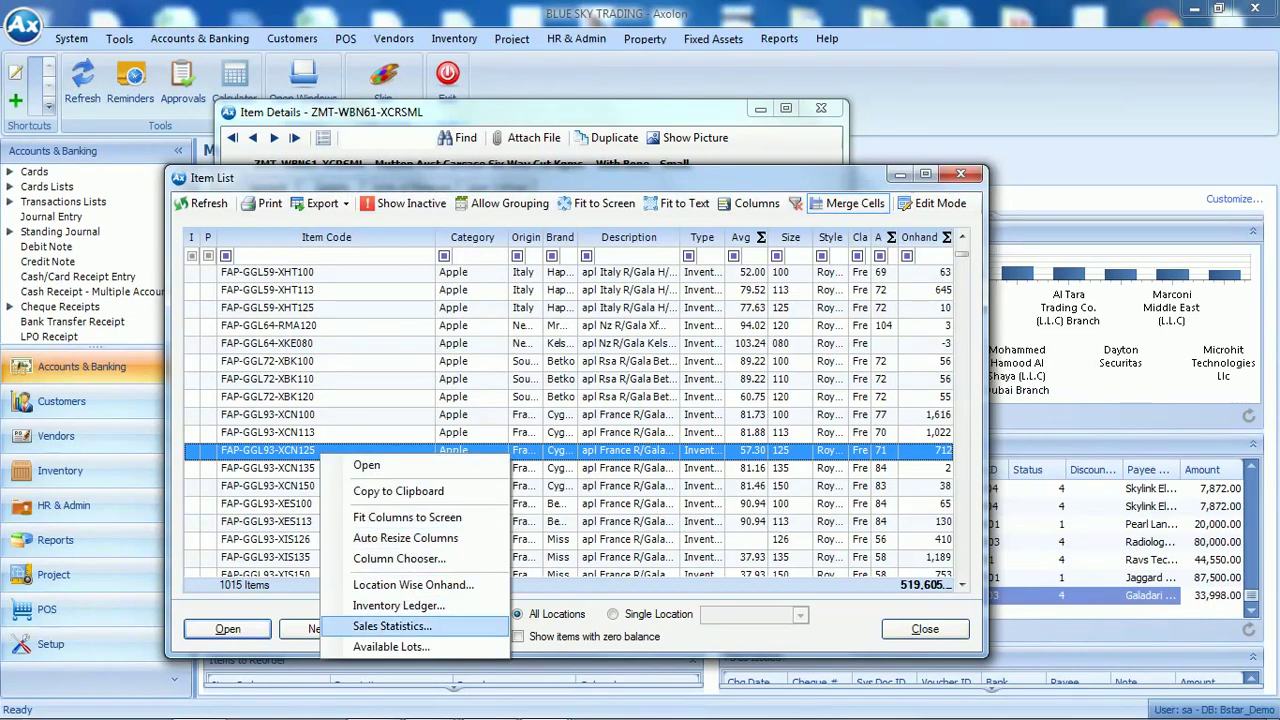
click(360, 626)
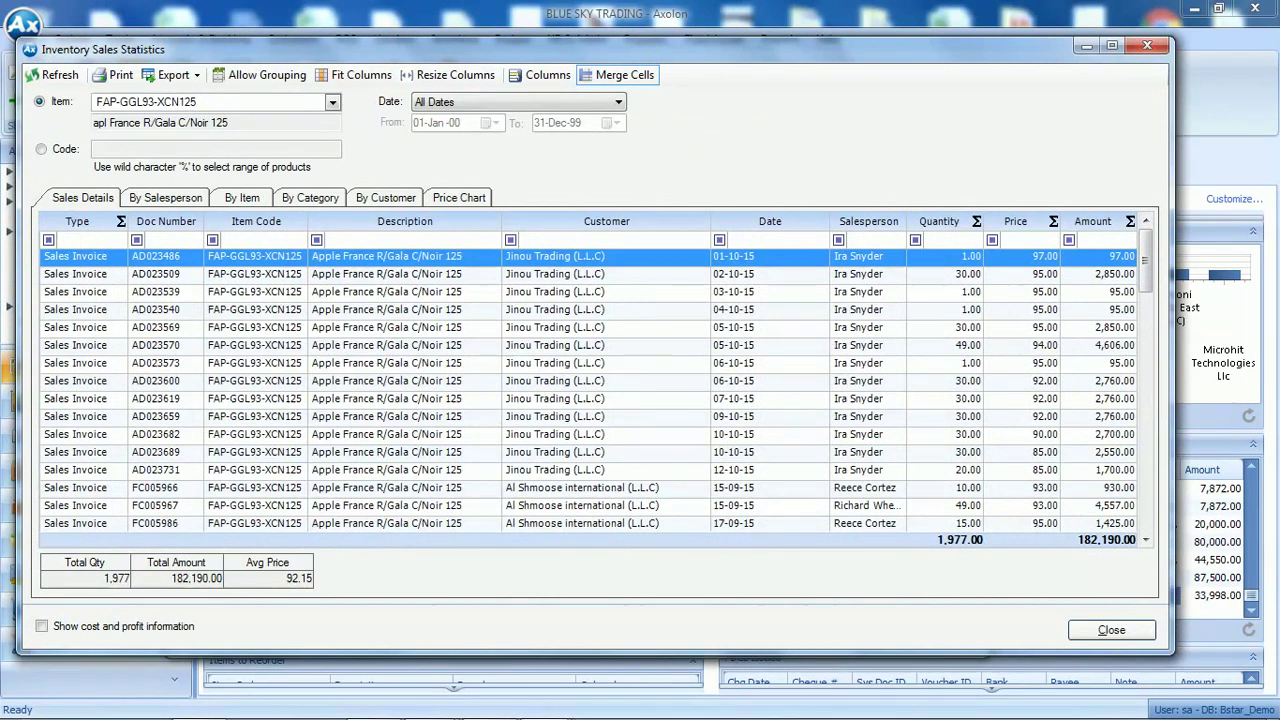
Cycle the statistics views by salesperson, item, category, customer and the price chart
key(ctrl+Tab)
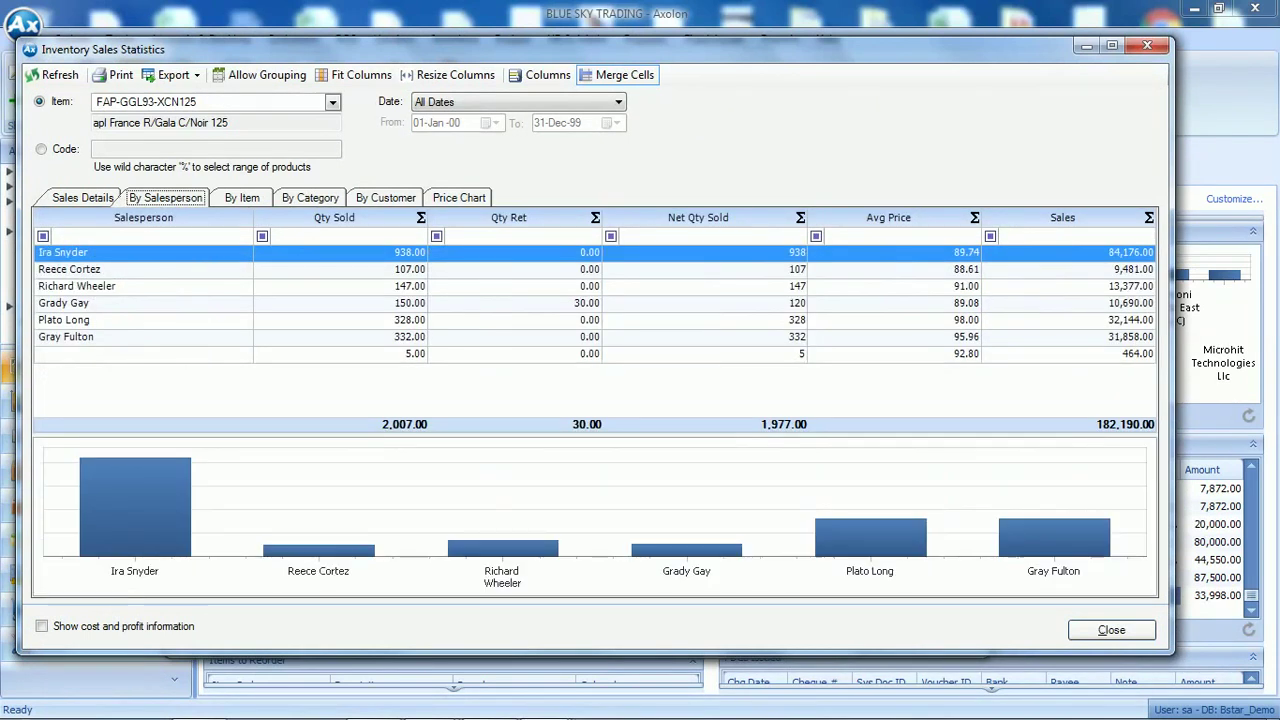
key(ctrl+Tab)
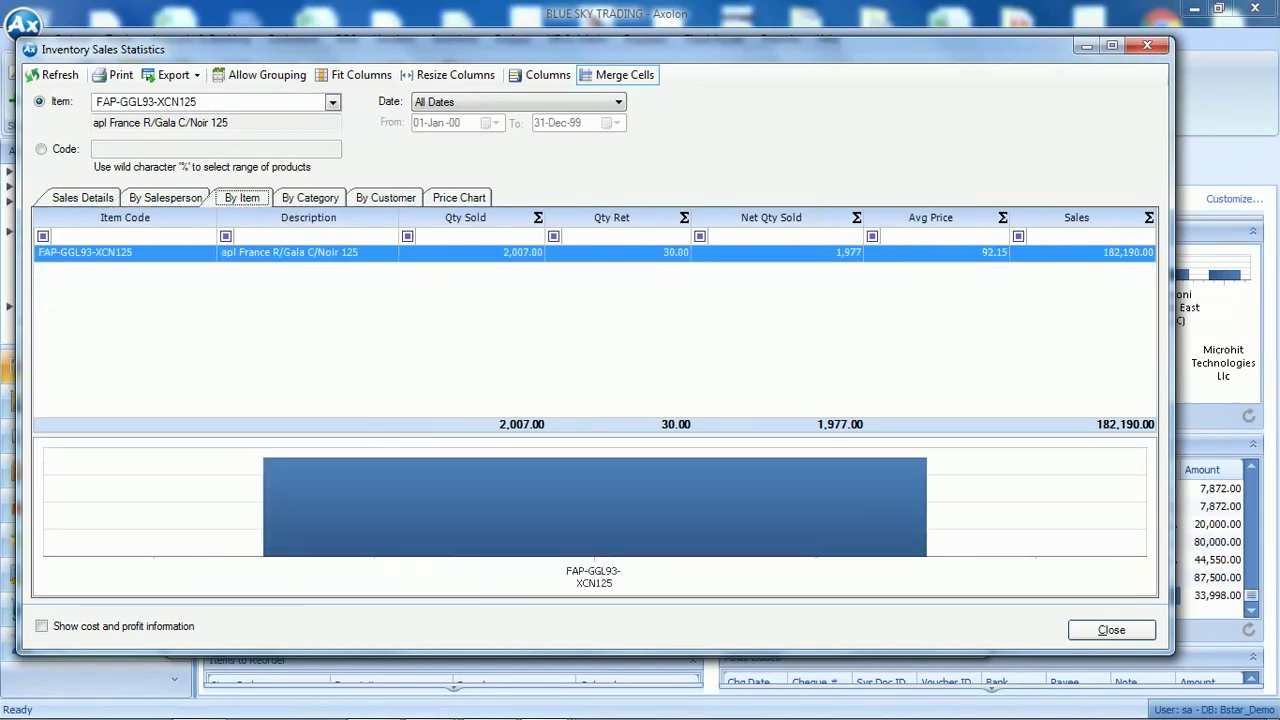
key(ctrl+Tab)
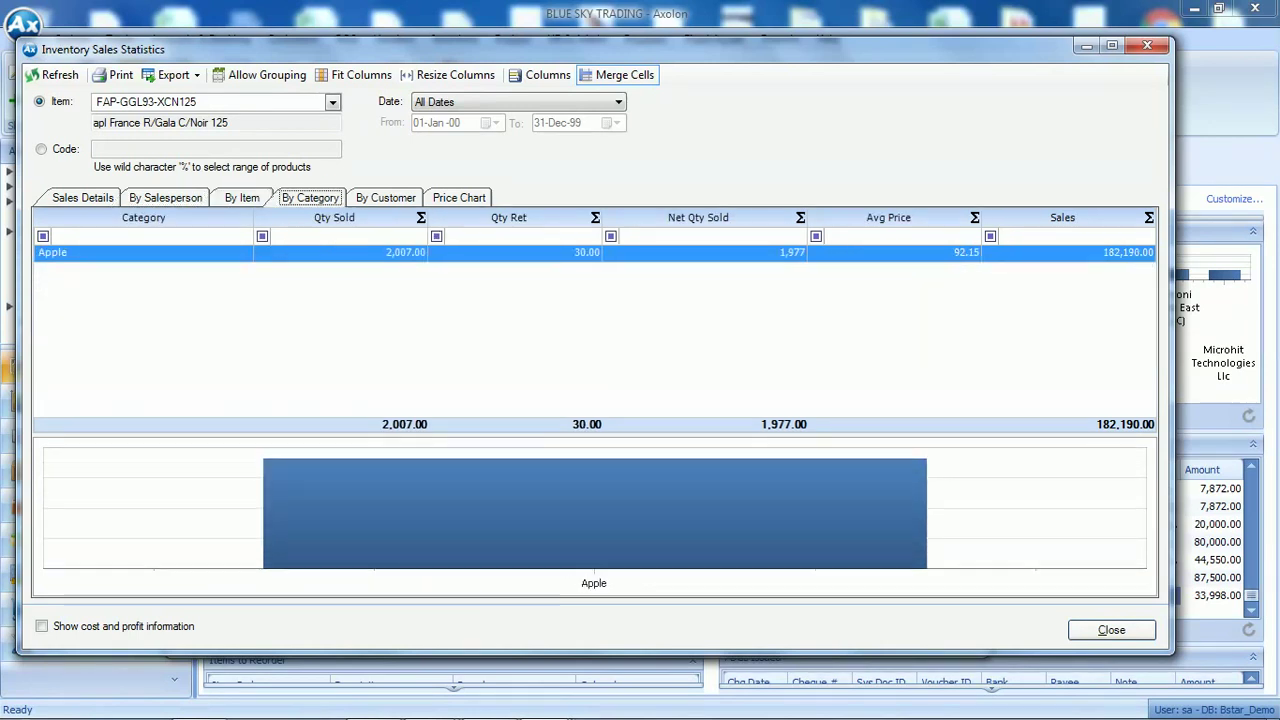
key(ctrl+Tab)
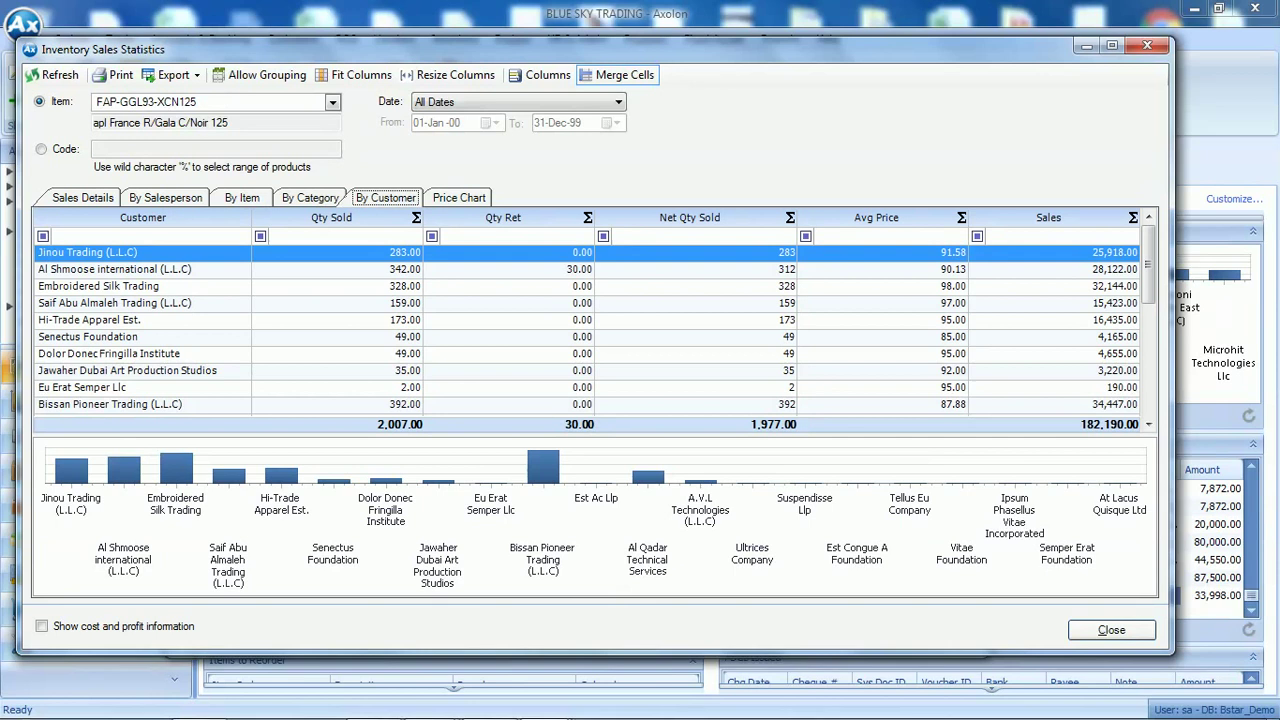
key(ctrl+Tab)
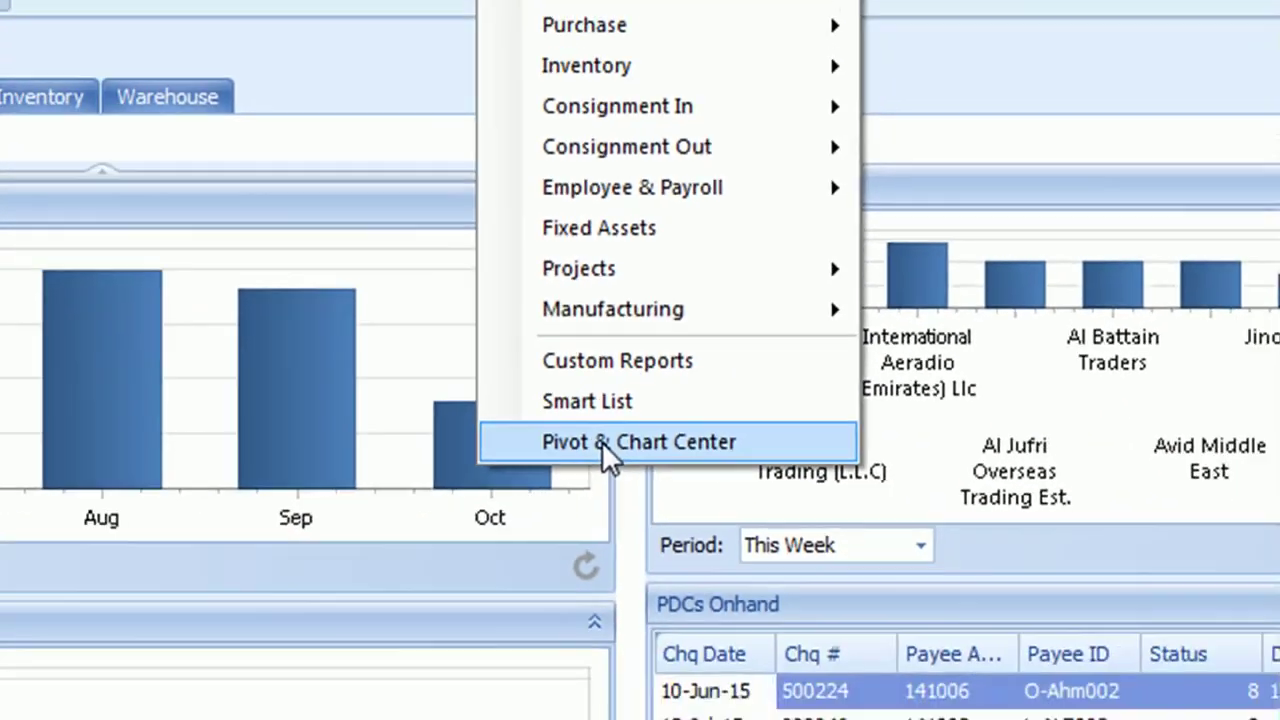
In Pivot & Chart Center, chart Al Faisal Electronics, Eagle Elect and Scientechnic purchase quantities
click(610, 450)
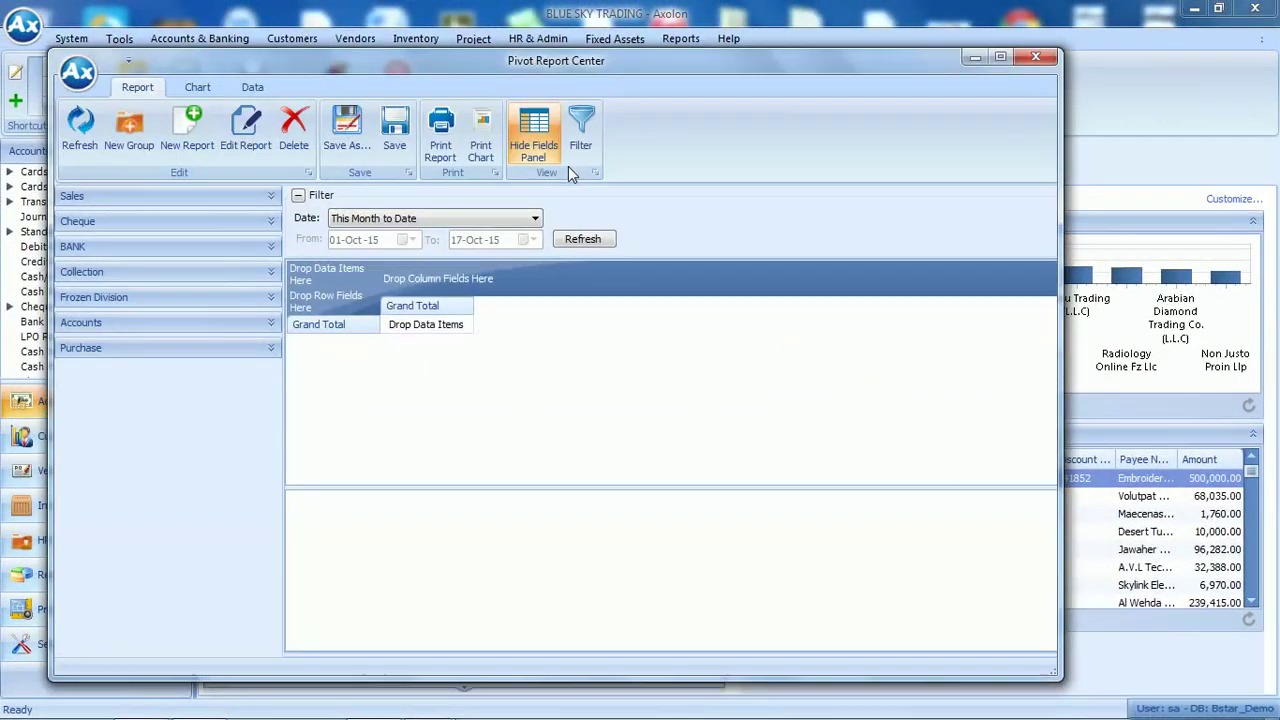
click(270, 350)
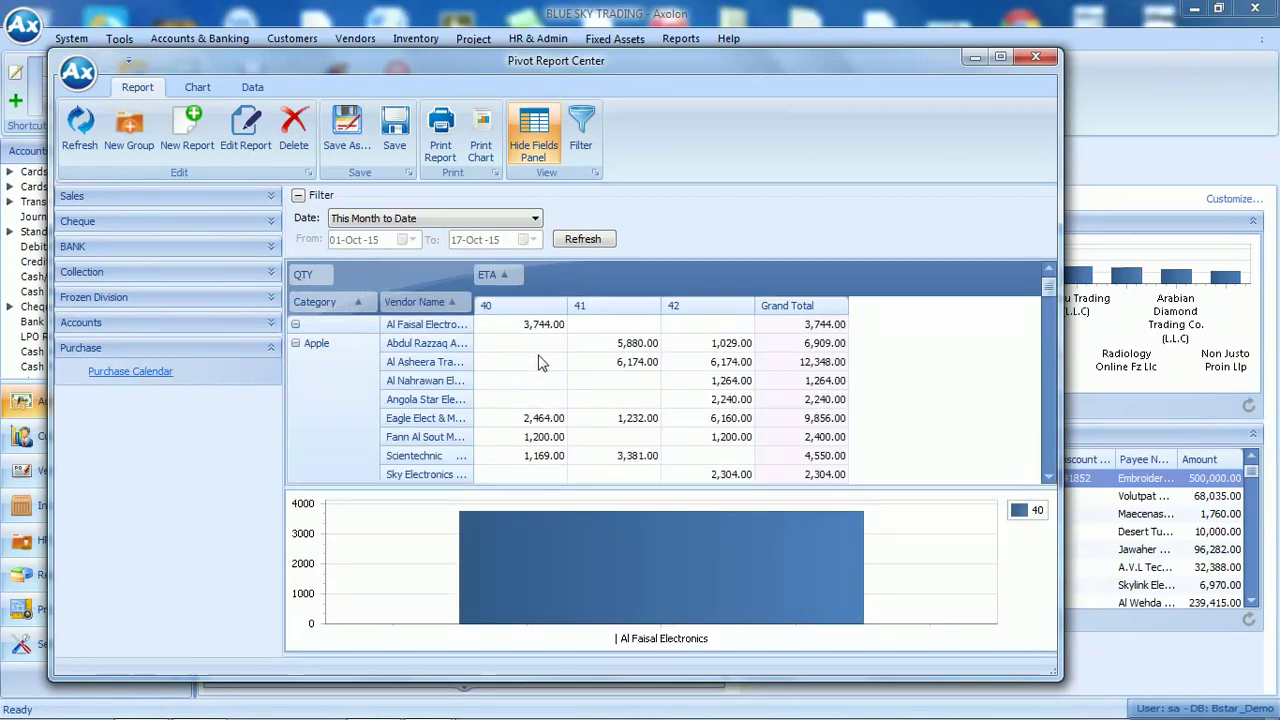
drag(530, 326, 787, 335)
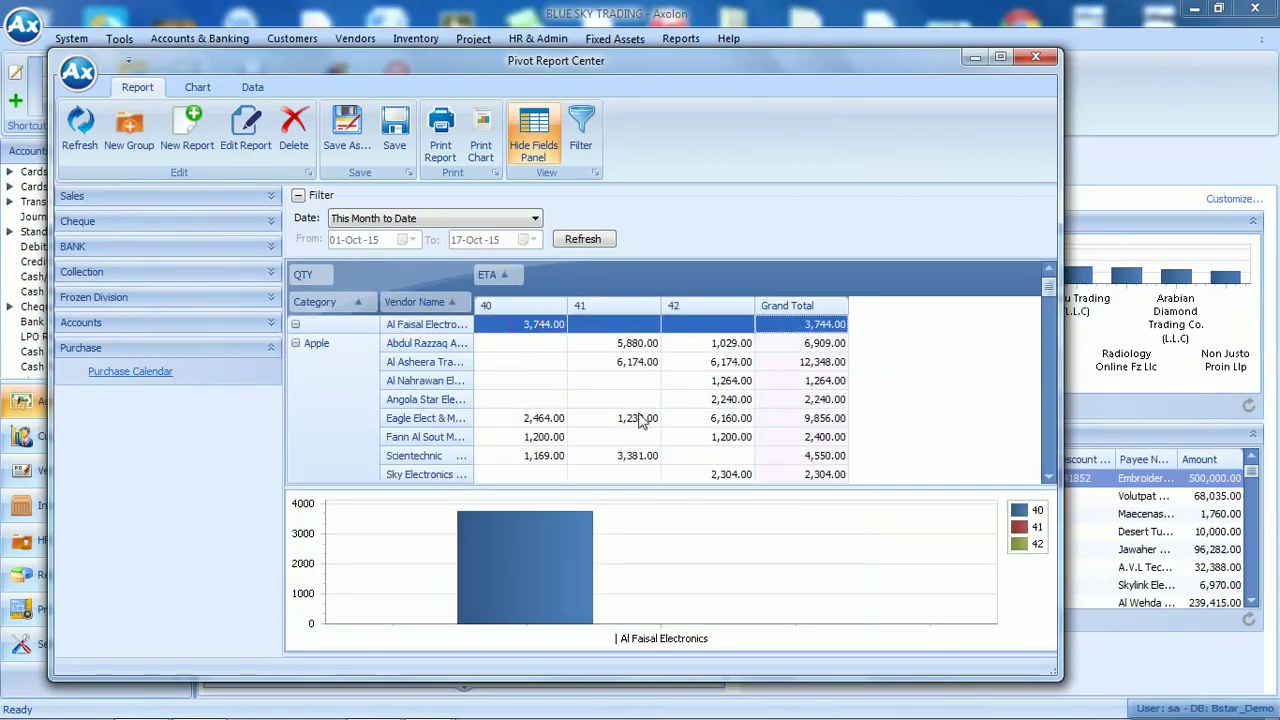
drag(528, 419, 712, 420)
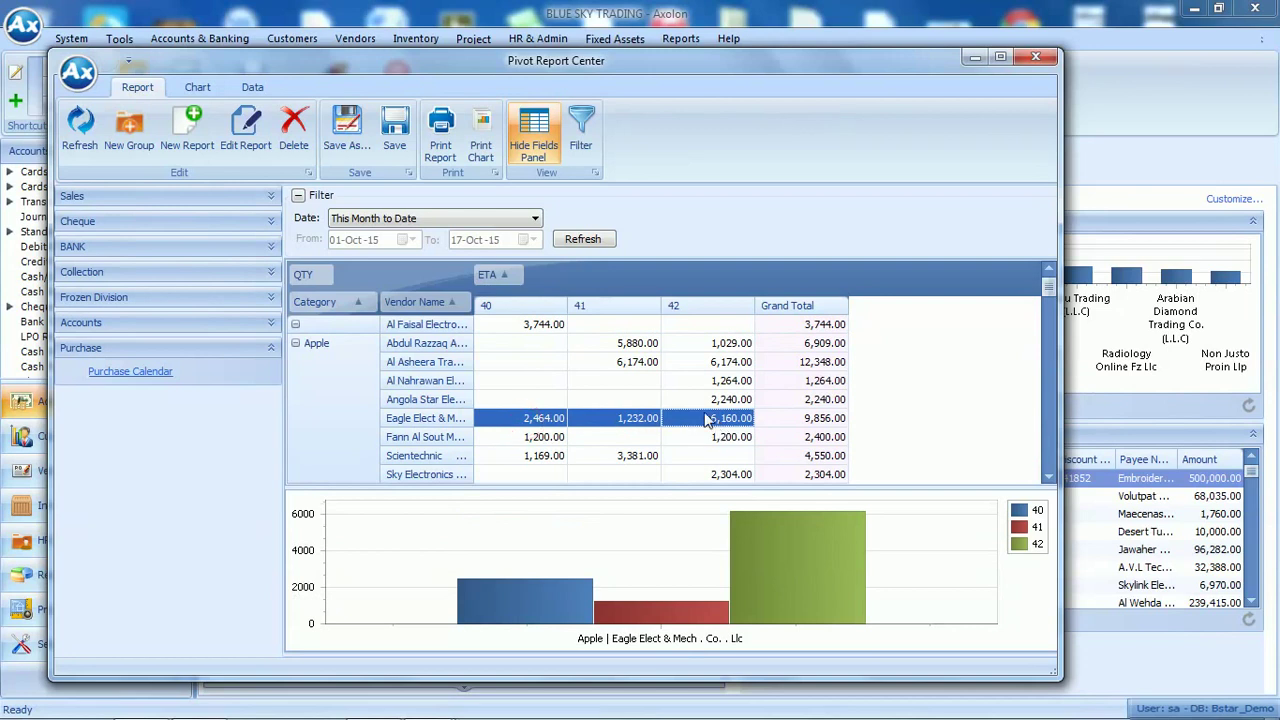
drag(543, 460, 737, 472)
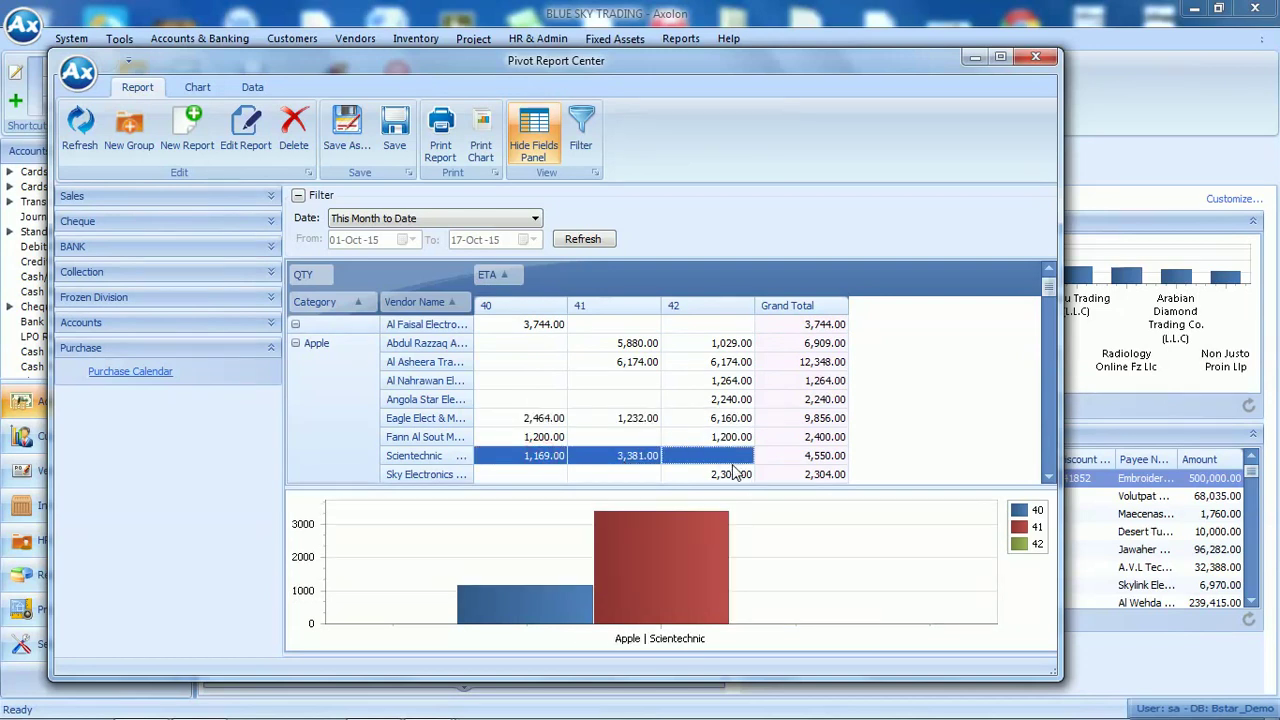
click(269, 197)
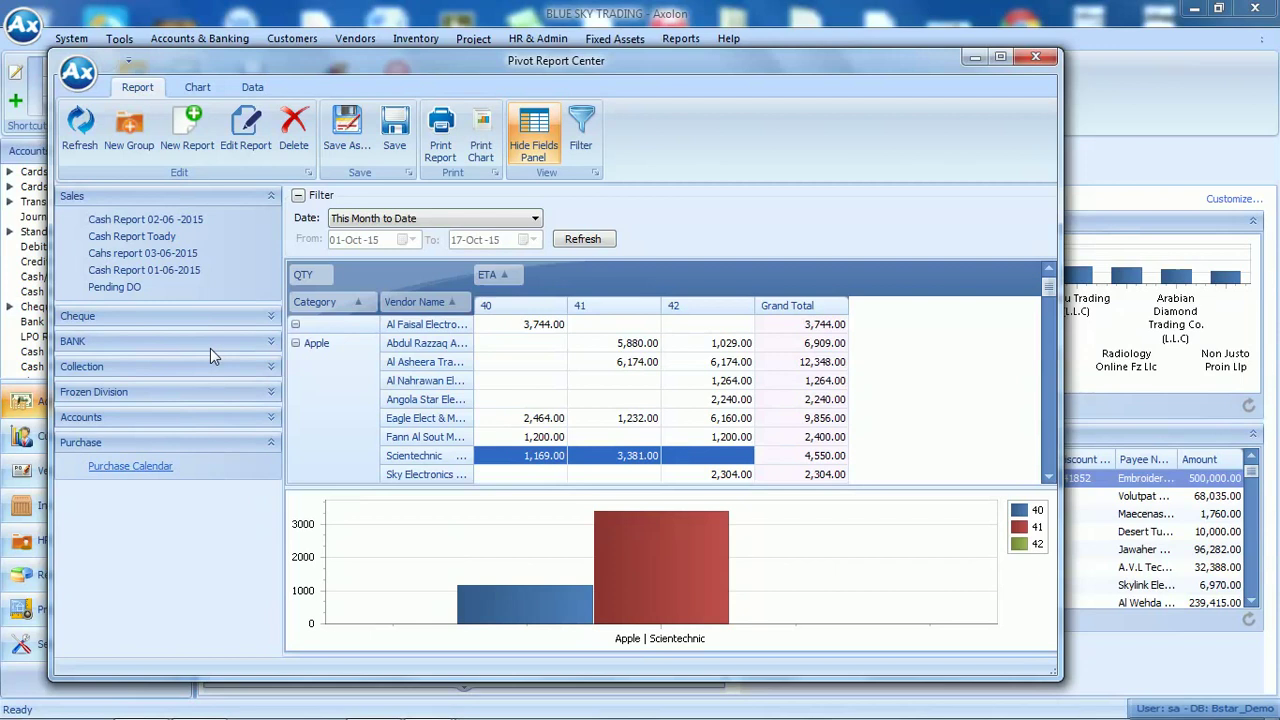
Close the pivot center and review the Customers & Sales local sales flow preferences unchanged
click(1036, 56)
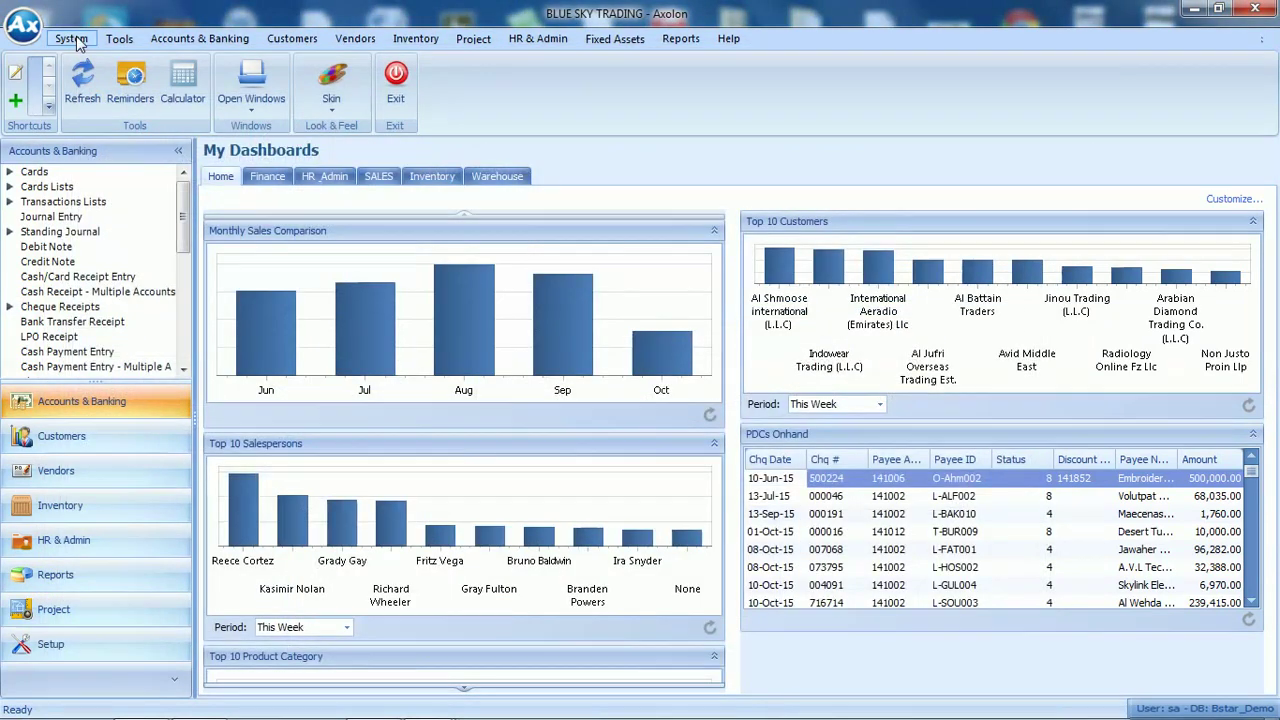
click(71, 38)
mouse_move(138, 239)
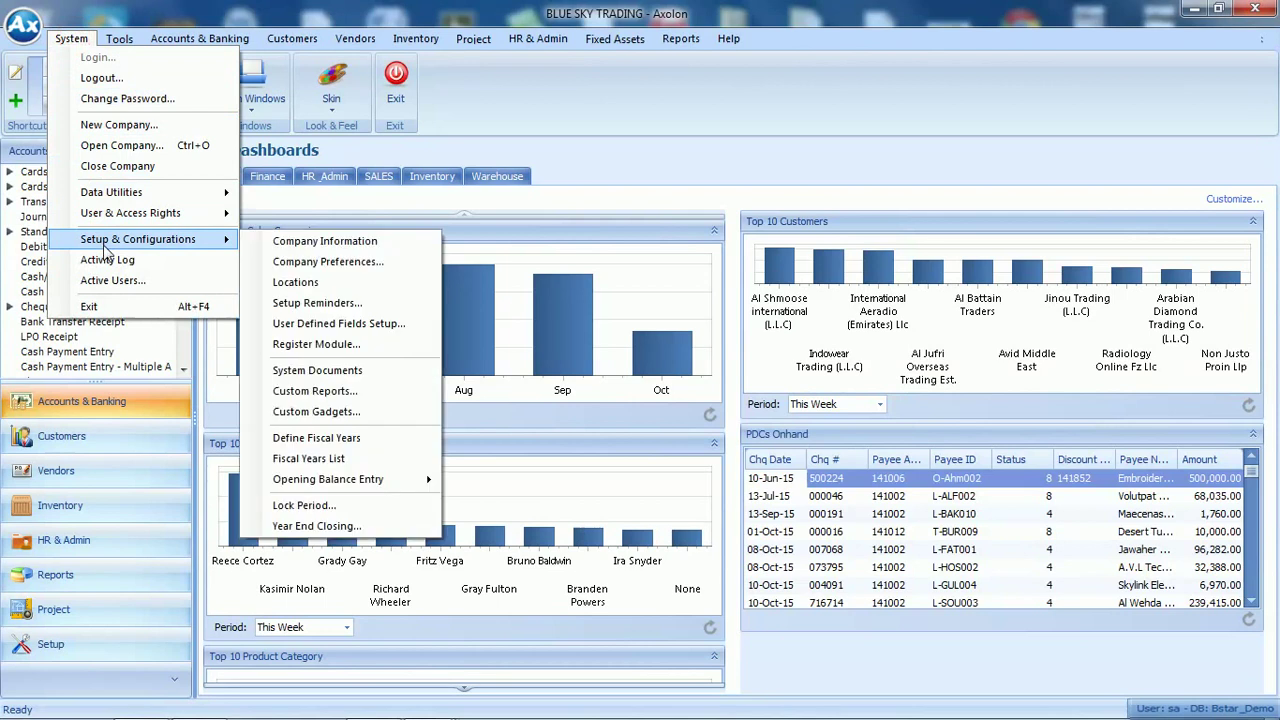
click(308, 264)
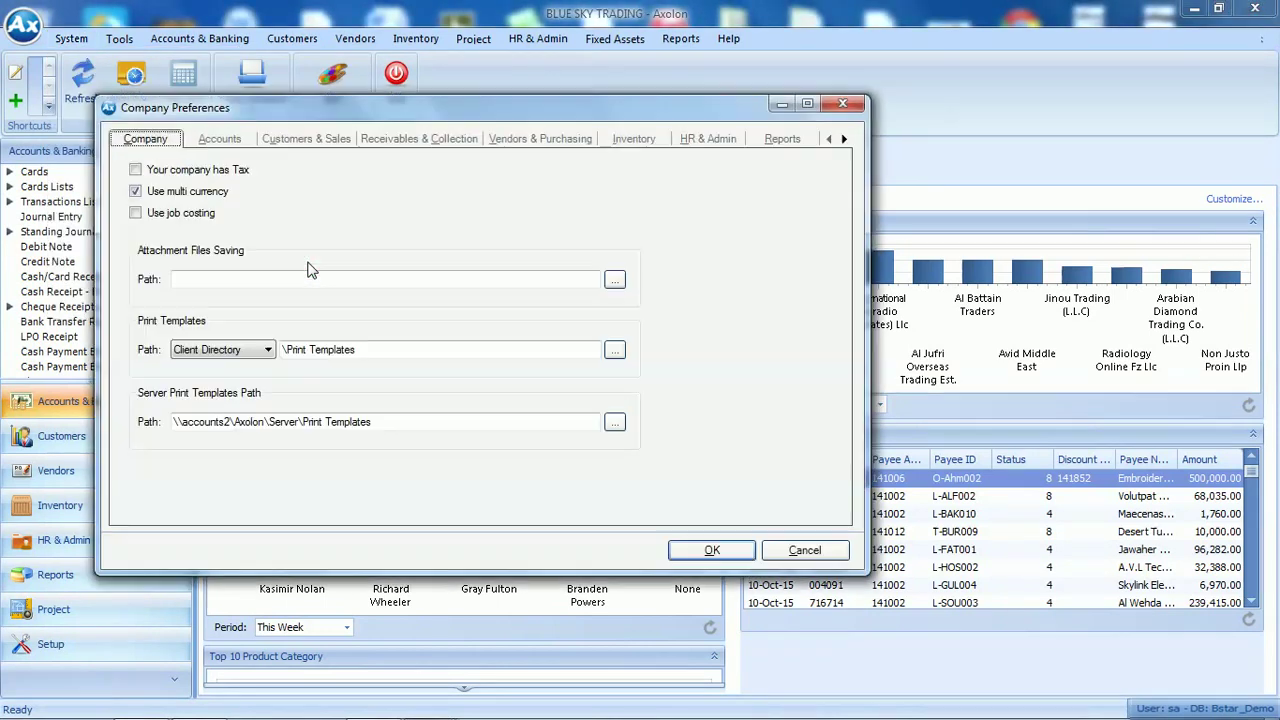
click(308, 142)
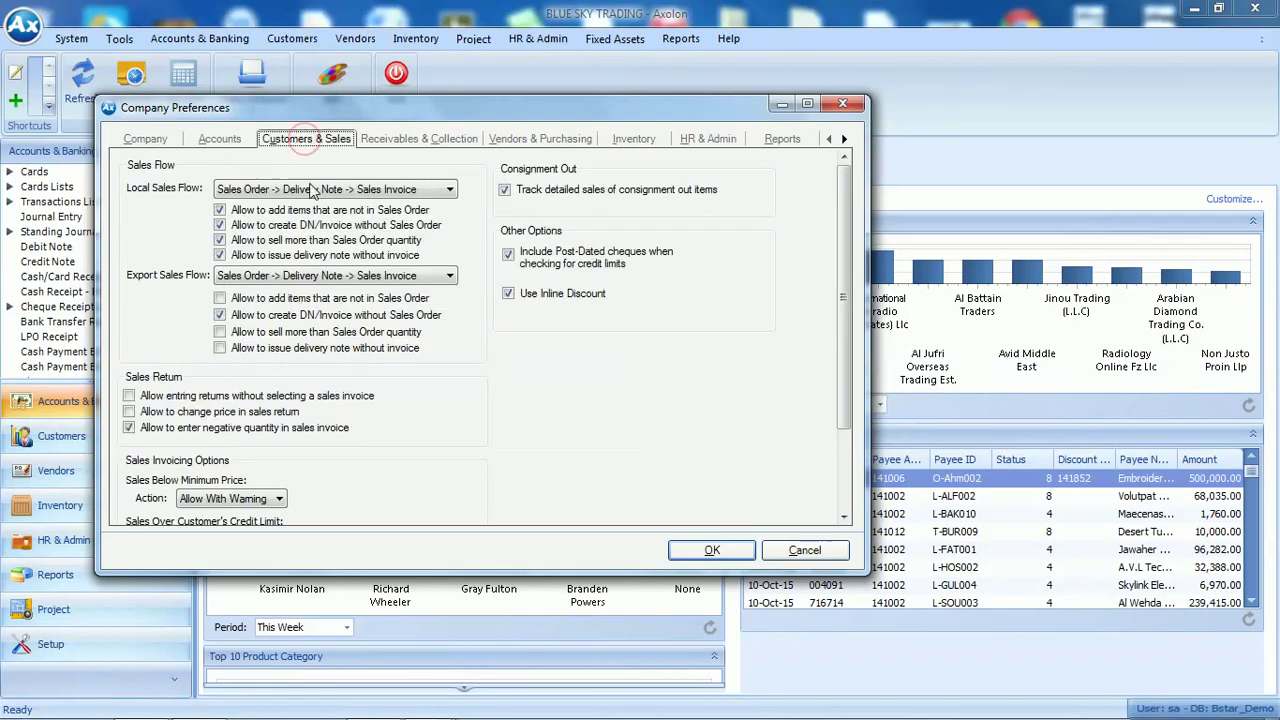
click(310, 189)
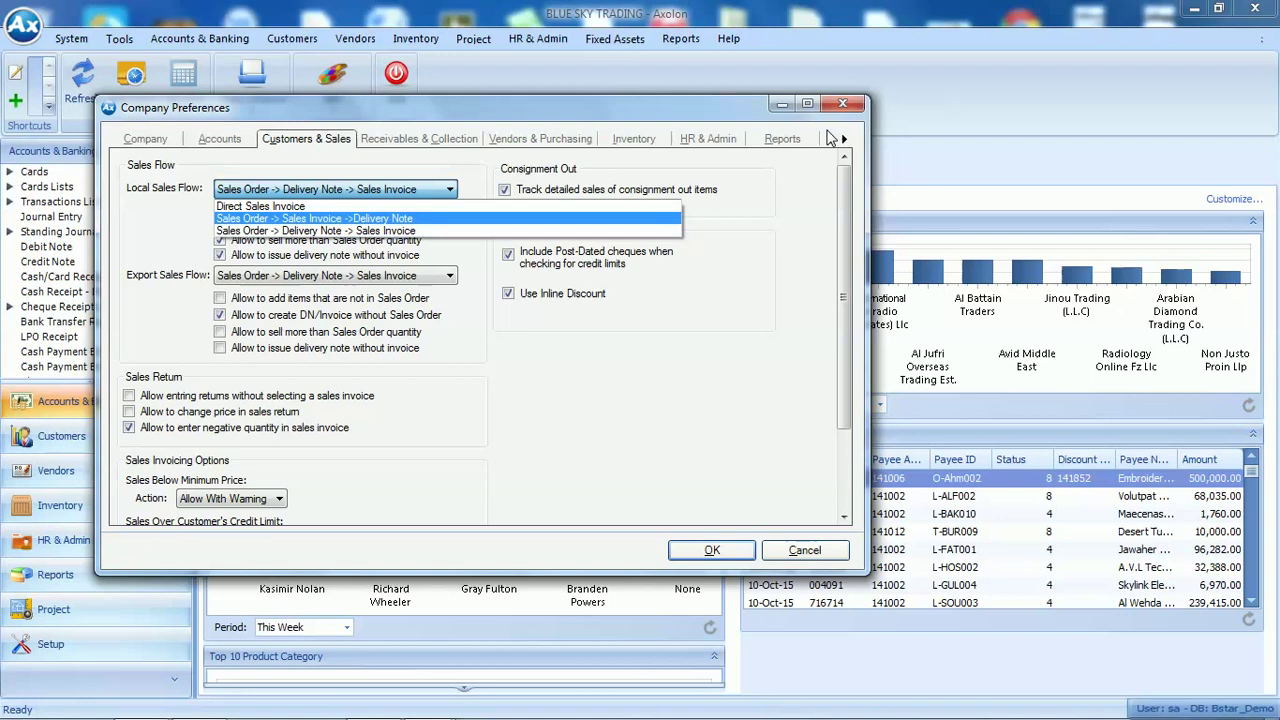
click(845, 110)
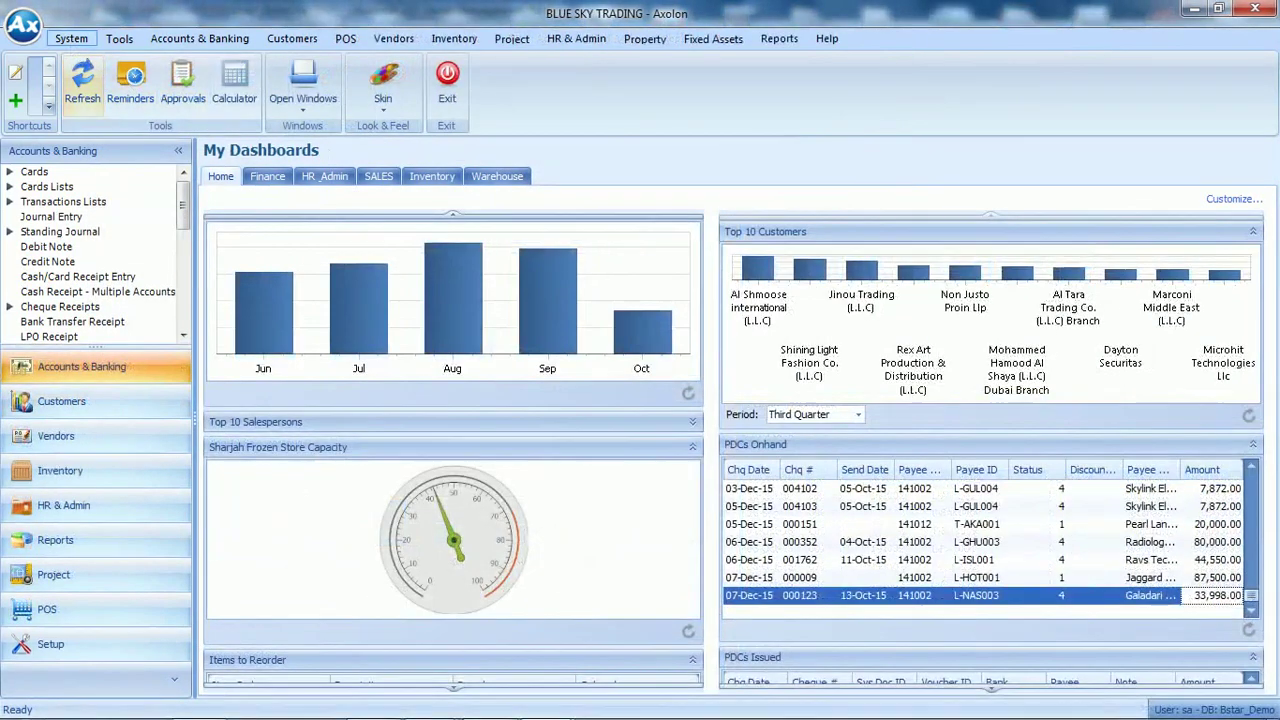
Open the user list, filter on User Code 'sa', and open that user's details
click(71, 38)
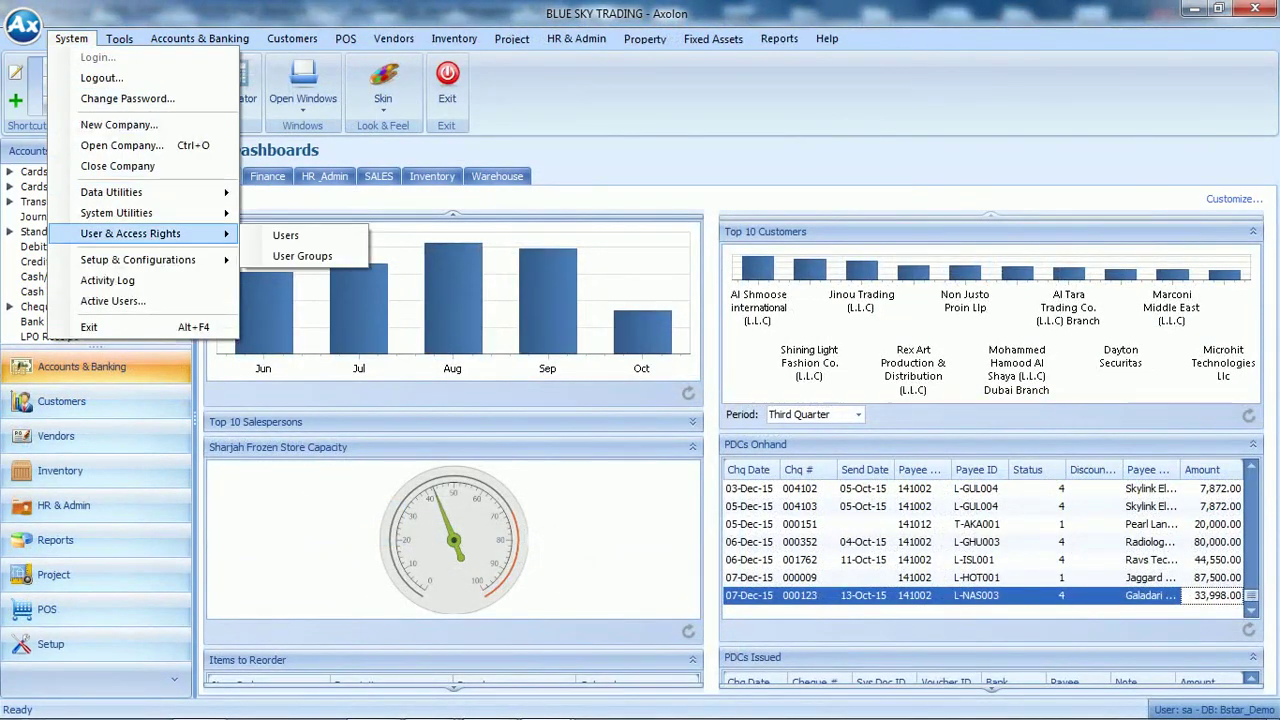
click(286, 234)
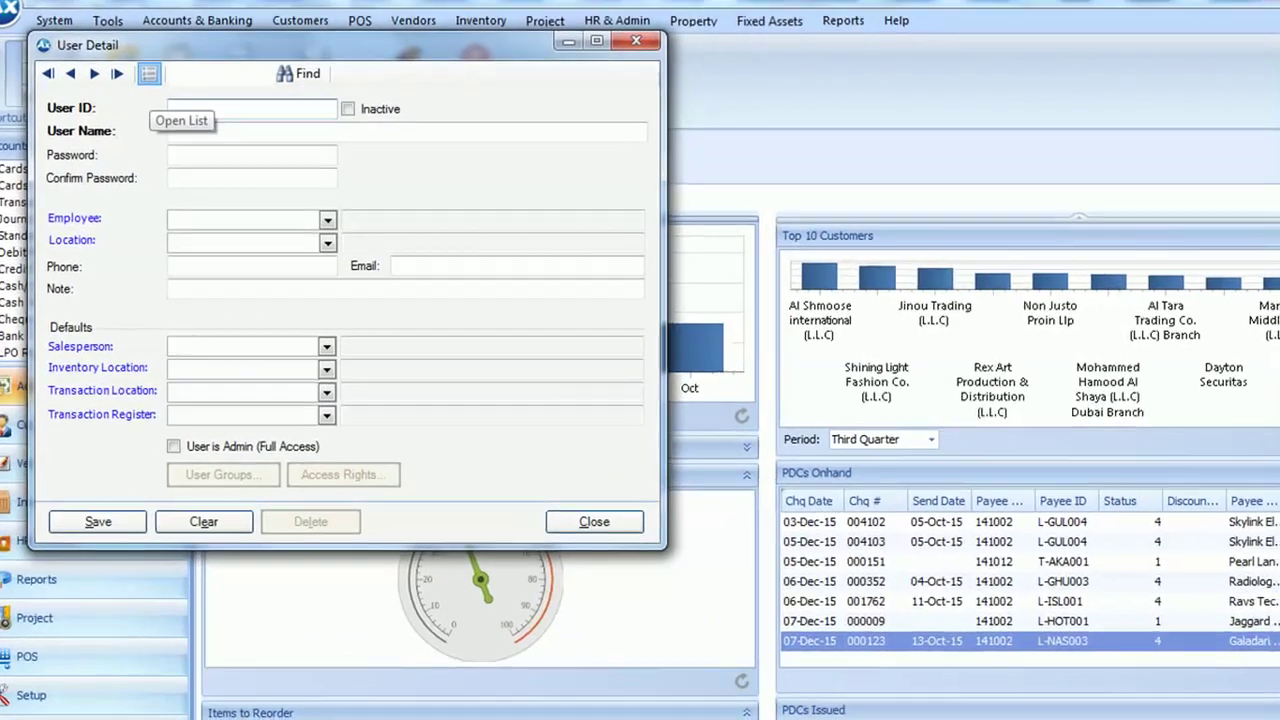
click(155, 85)
text(sa)
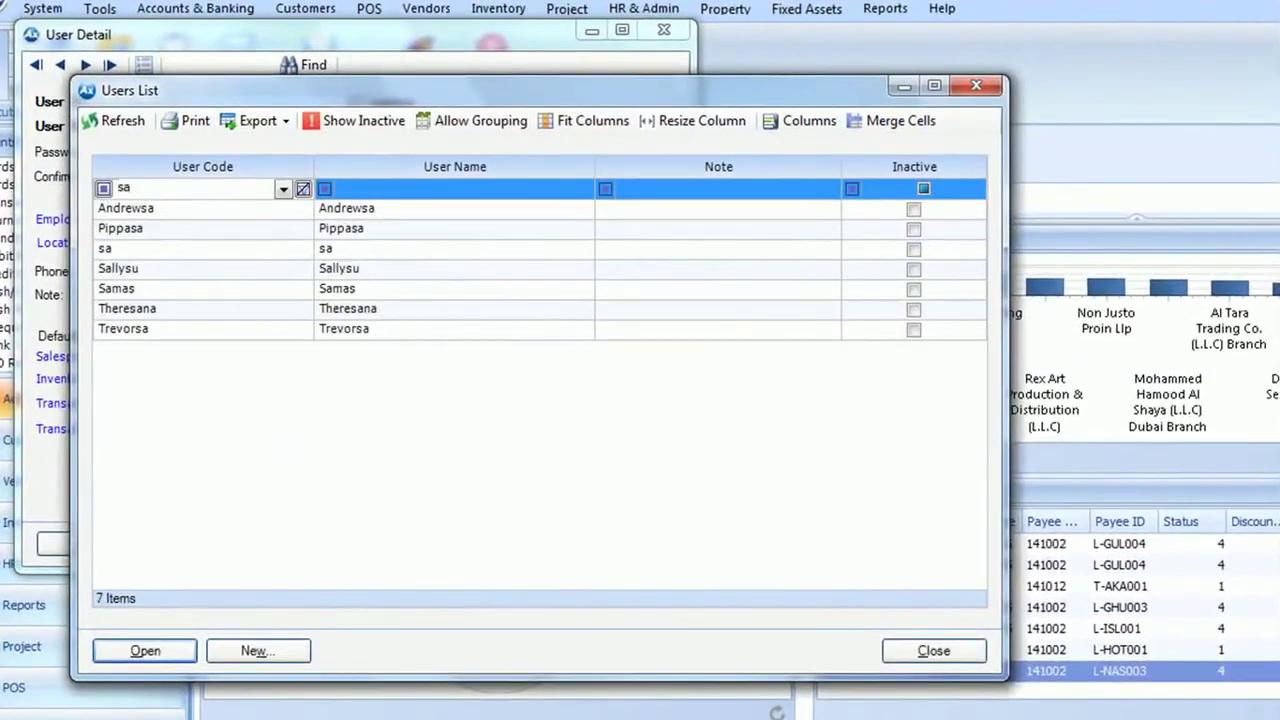
double_click(130, 249)
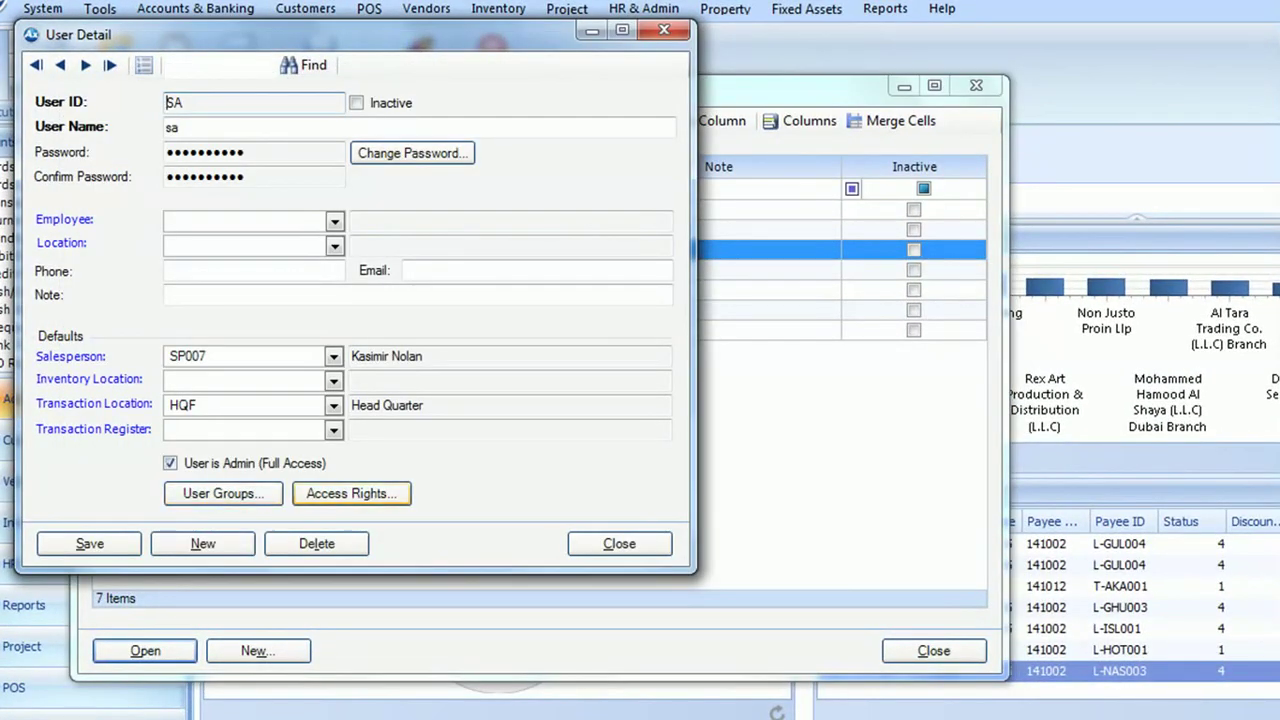
Review user sa's access rights across Menus, Screens (Accounts, Inventory) and report categories
click(351, 493)
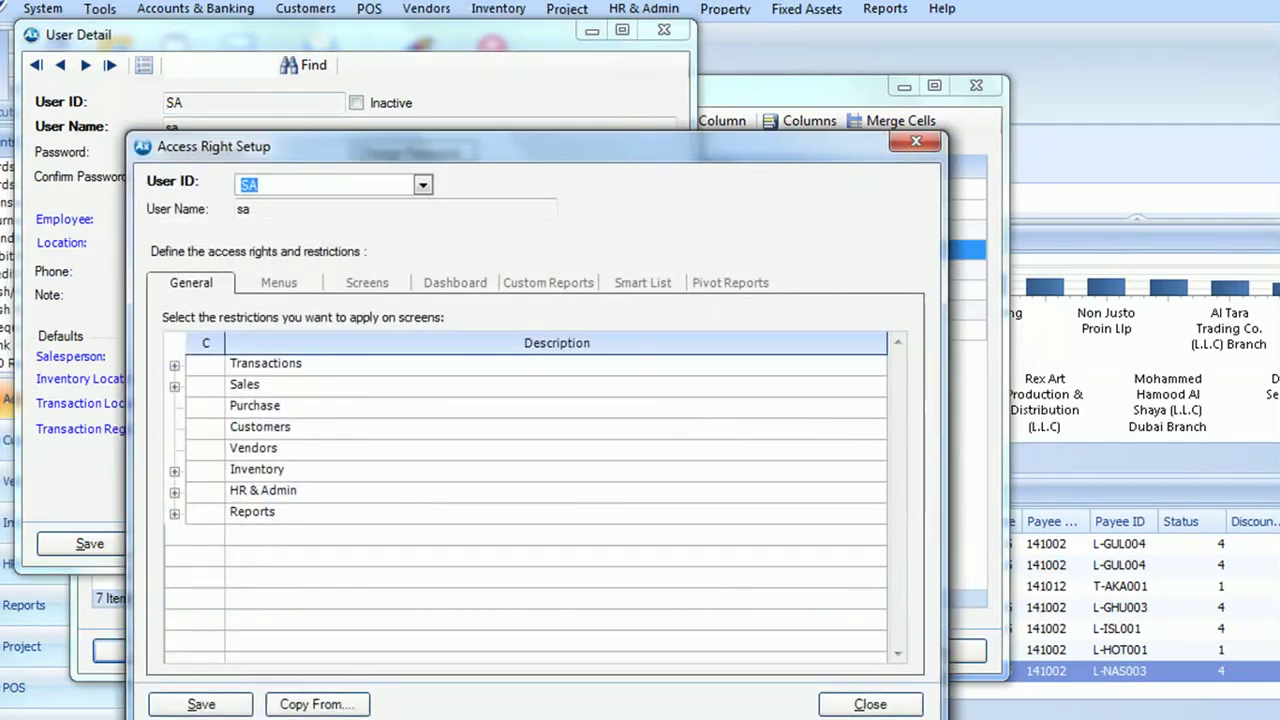
click(279, 282)
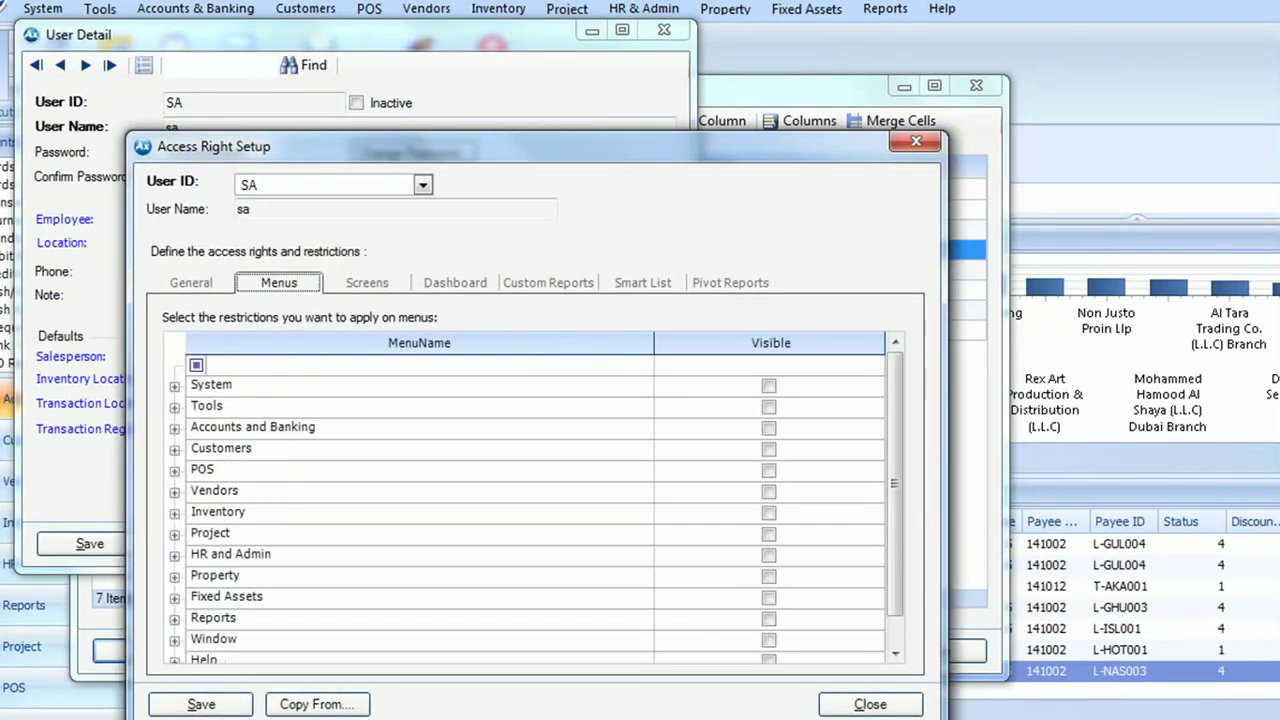
click(367, 282)
click(174, 381)
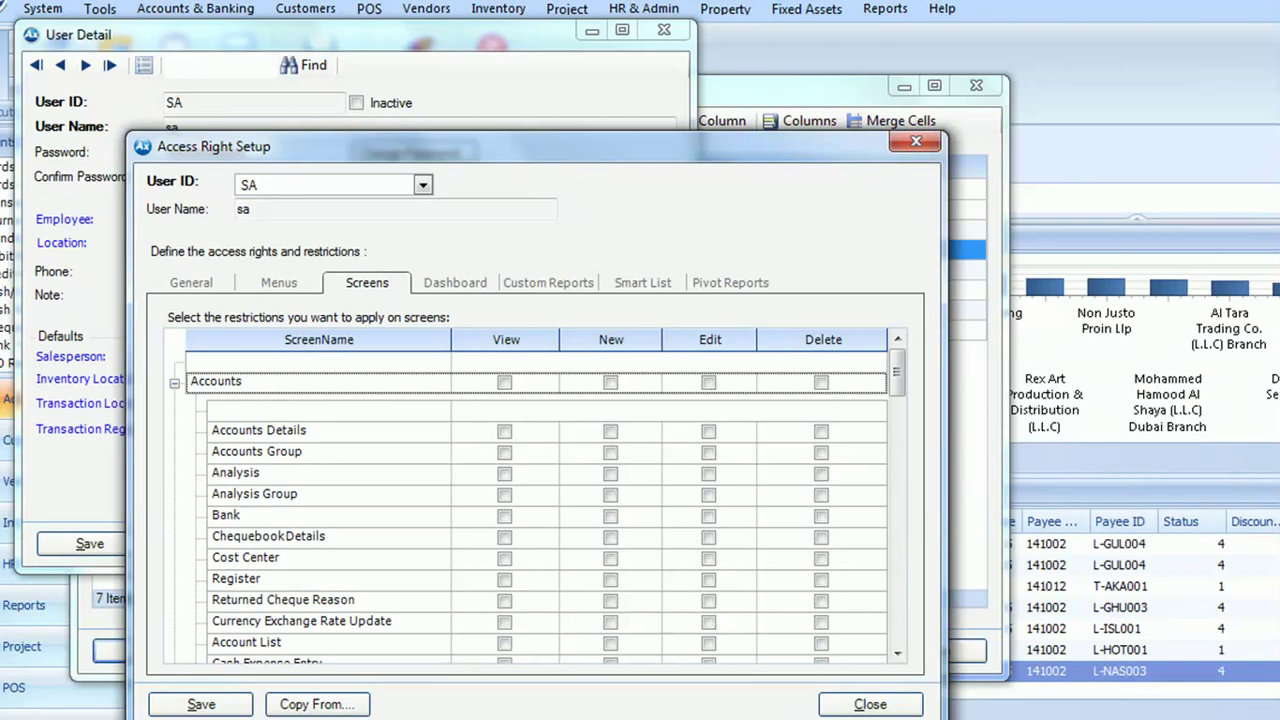
scroll(525, 500, down, 5)
scroll(525, 500, down, 2)
scroll(525, 500, down, 4)
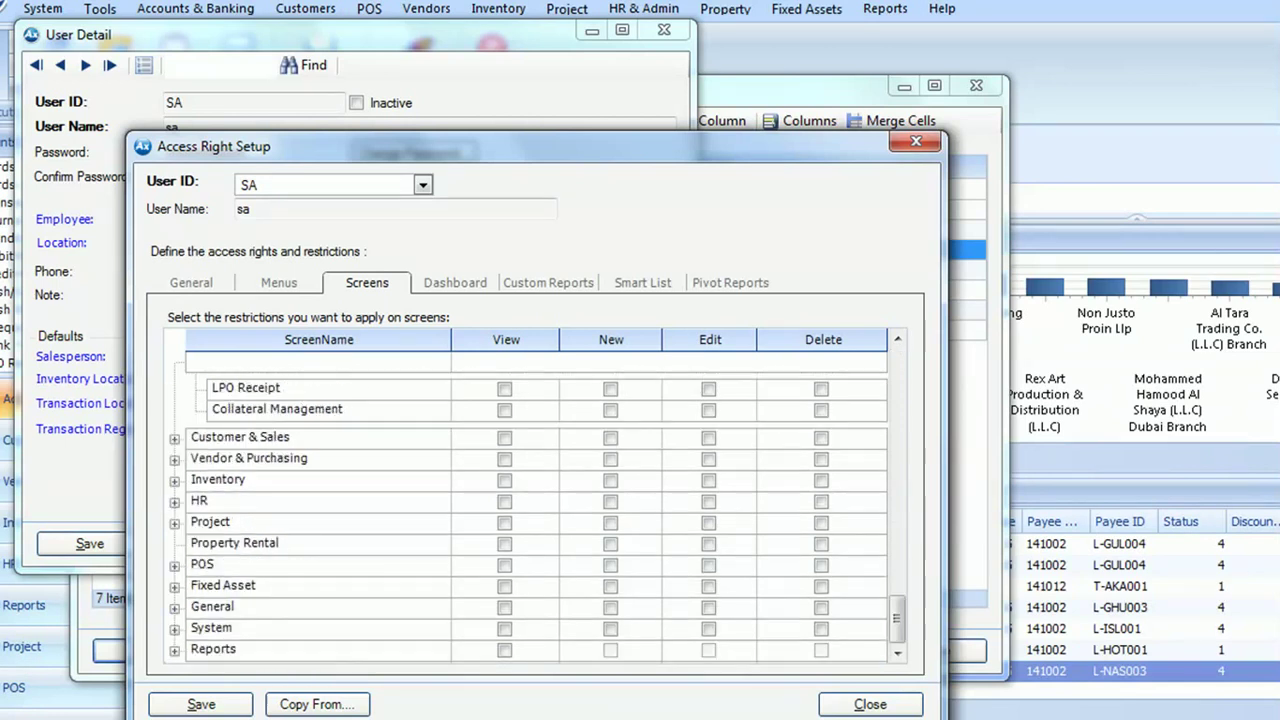
click(174, 480)
scroll(525, 500, down, 2)
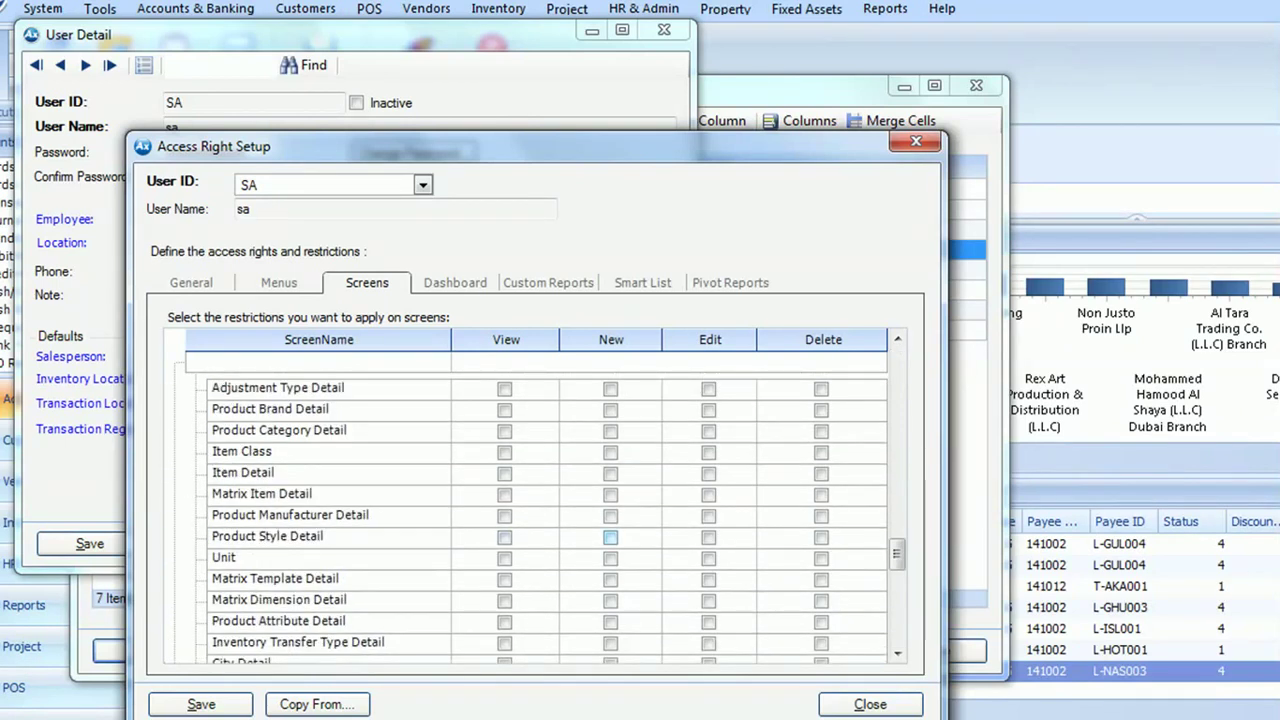
key(Right)
key(Right)
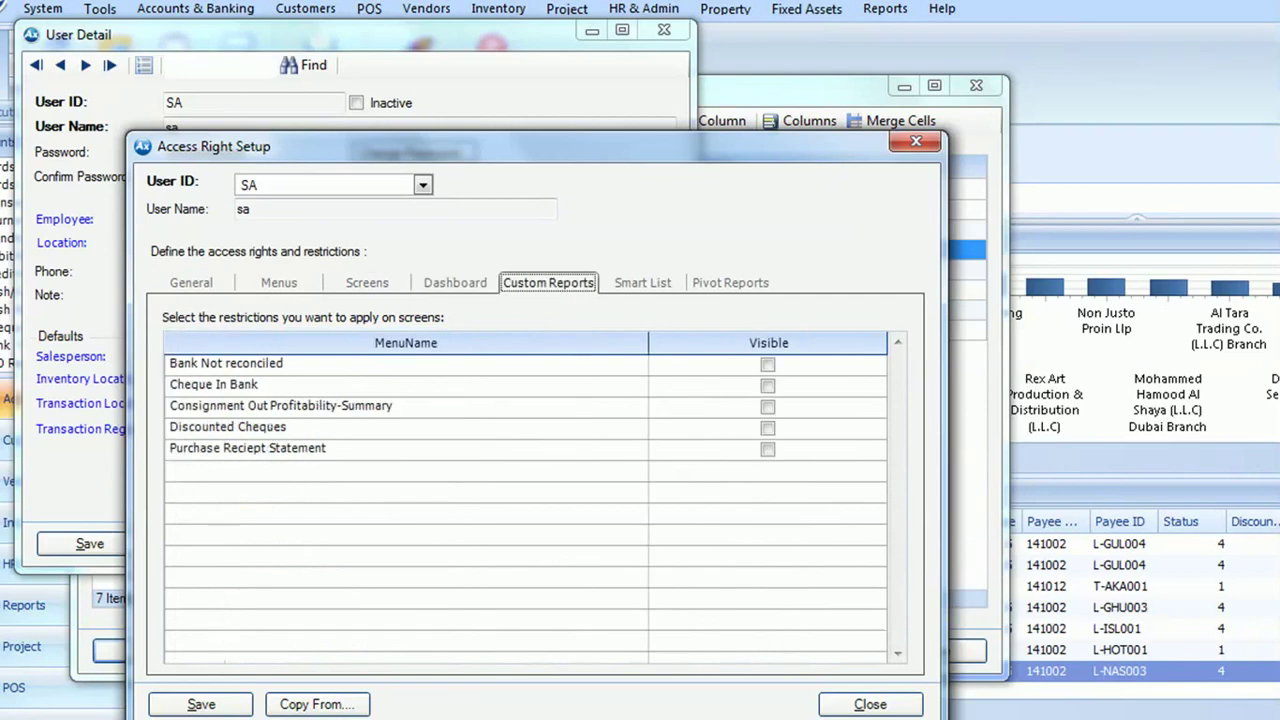
key(Right)
key(Right)
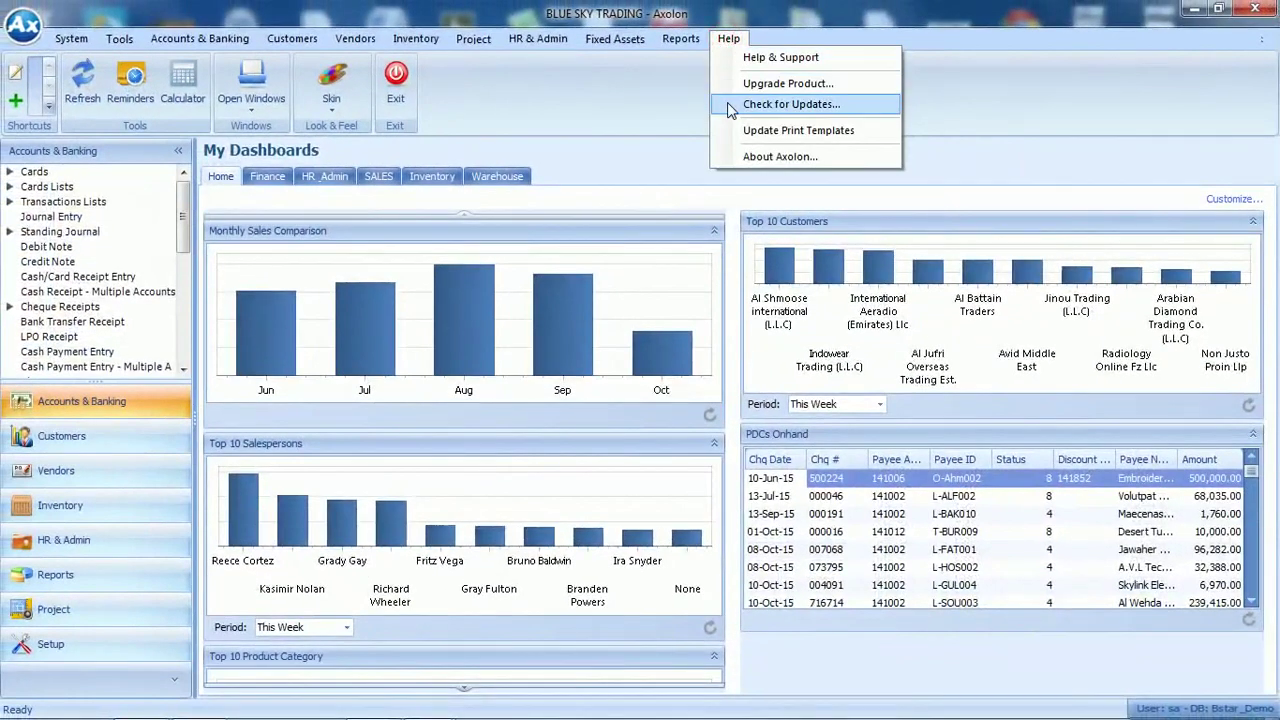
Check for updates online and find version 3.0.13.2347 available
click(826, 106)
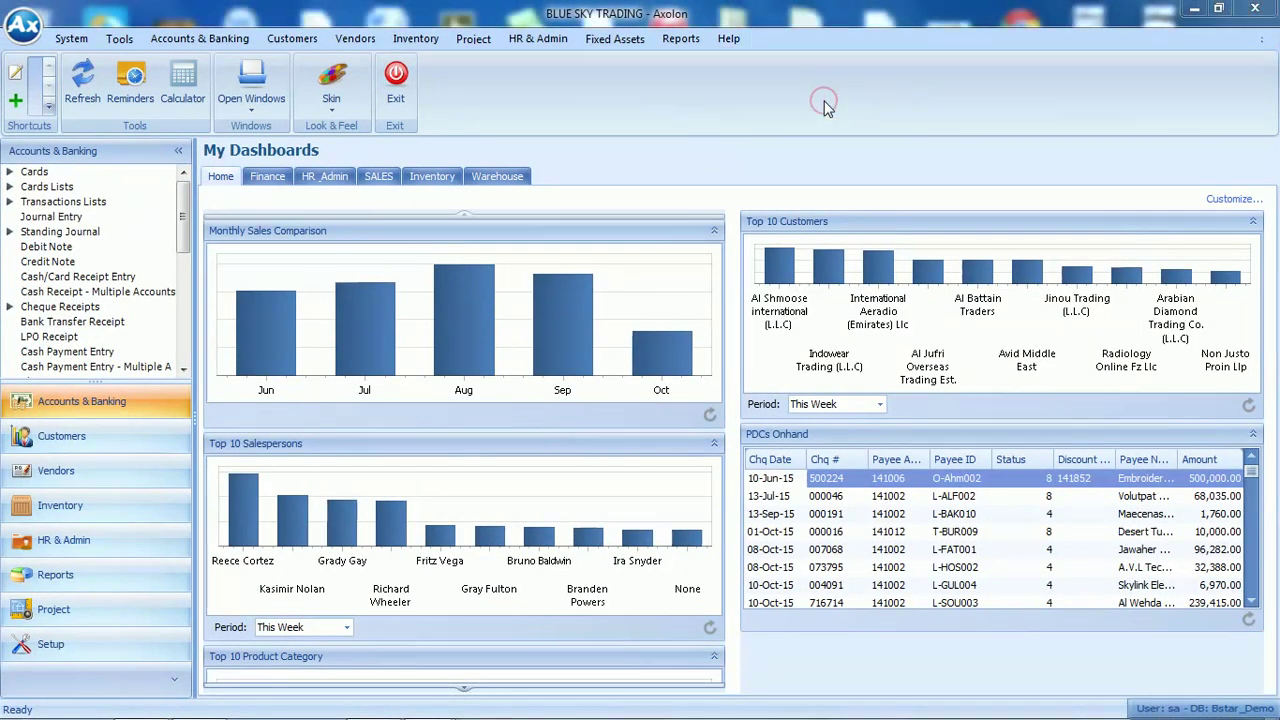
click(405, 250)
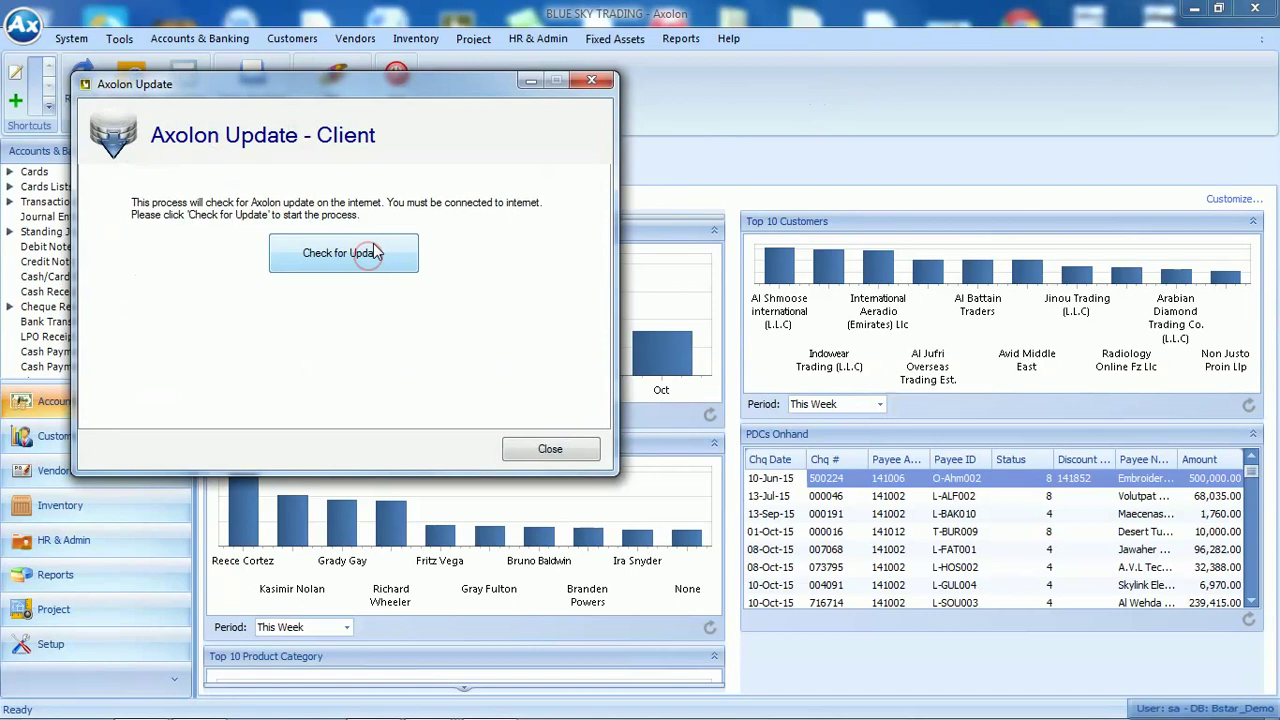